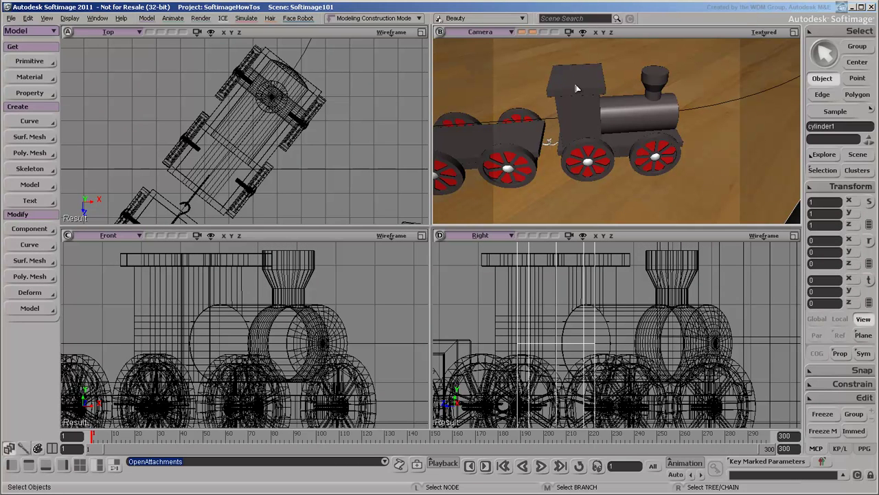
Step: Show the whole toy room in the camera view, maximized to fill the workspace
{"action": "left_click", "coordinate": [524, 33]}
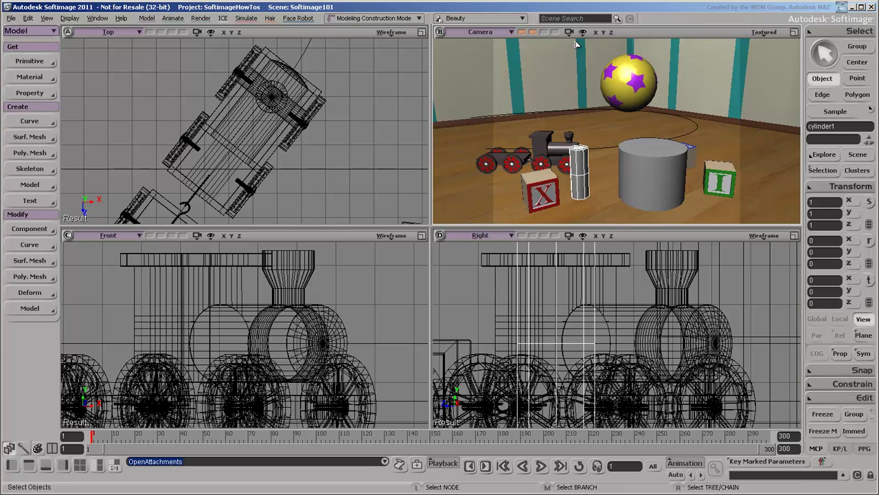
{"action": "left_click", "coordinate": [794, 32]}
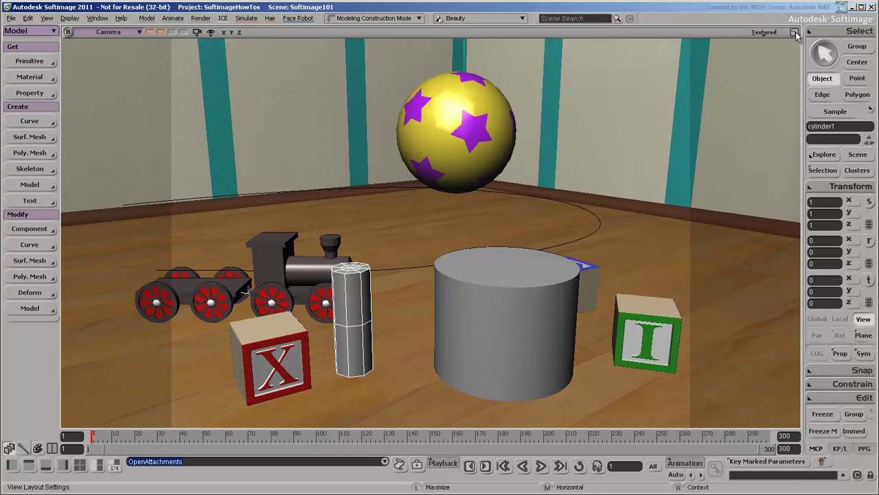
Step: Add one edge across the thin cylinder's side faces using the Add Edge Tool
{"action": "right_click", "coordinate": [364, 338]}
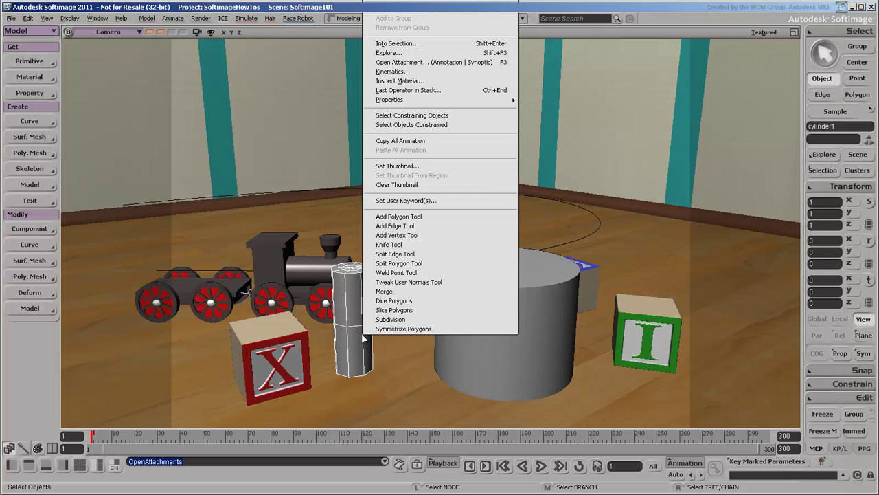
{"action": "left_click", "coordinate": [380, 226]}
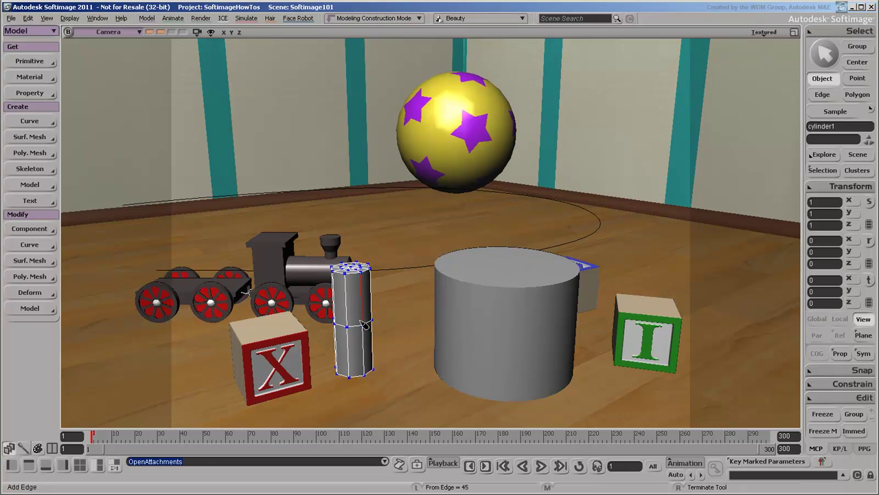
{"action": "left_click", "coordinate": [349, 346]}
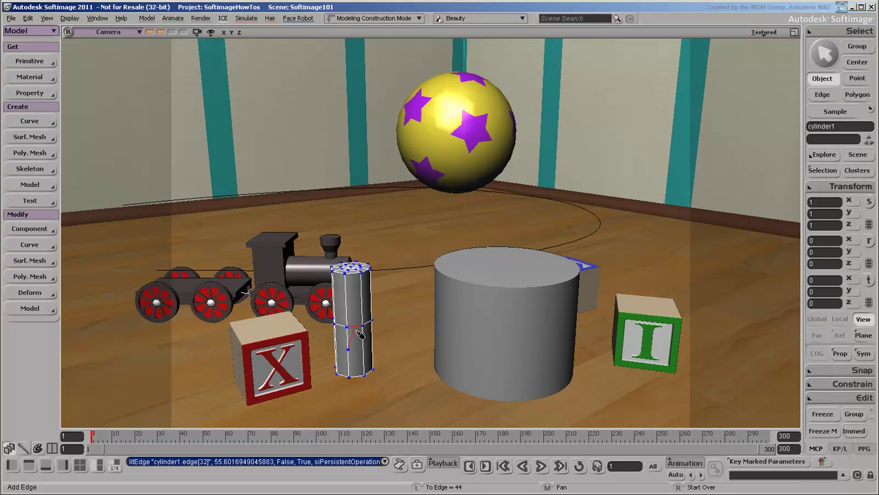
{"action": "left_click", "coordinate": [358, 329]}
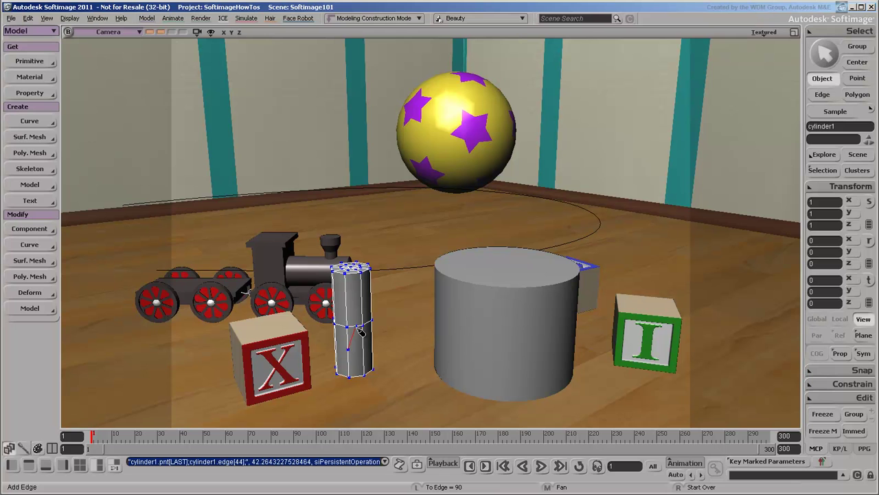
{"action": "left_click", "coordinate": [826, 55]}
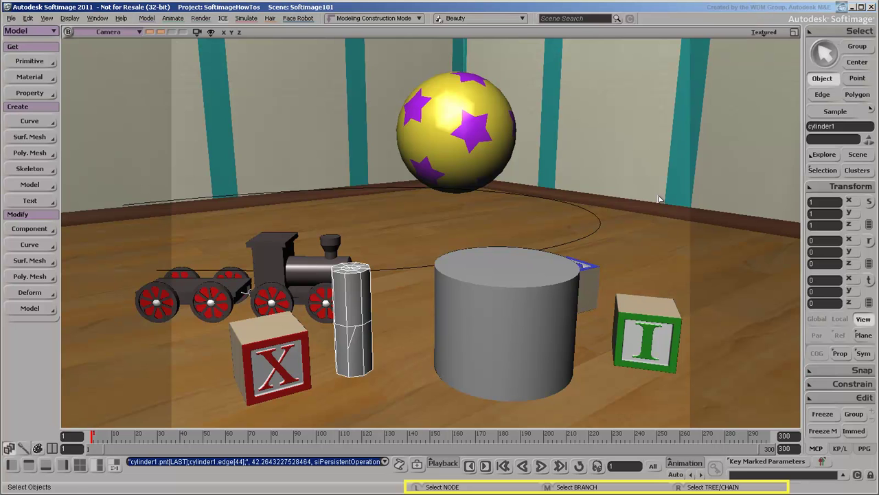
{"action": "key", "text": "ctrl"}
{"action": "key", "text": "shift"}
{"action": "key", "text": "ctrl"}
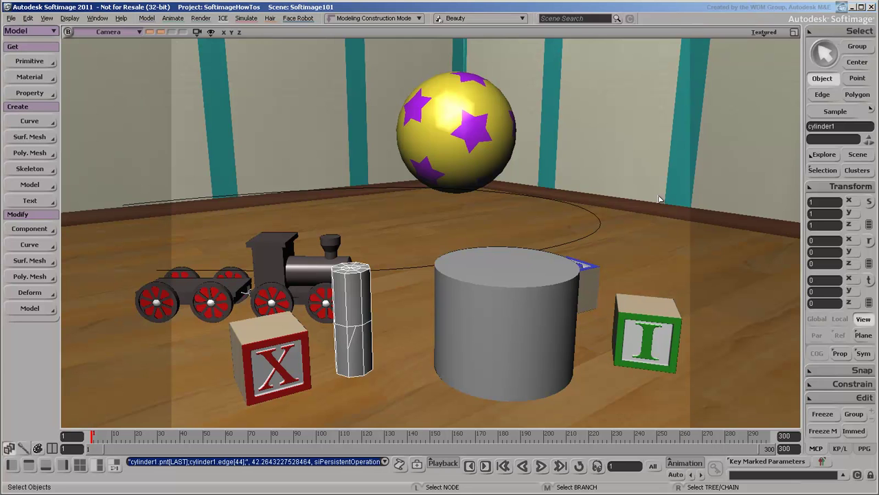
Step: Cut a zigzag of new edges across successive faces of the thin cylinder
{"action": "key", "text": "backslash"}
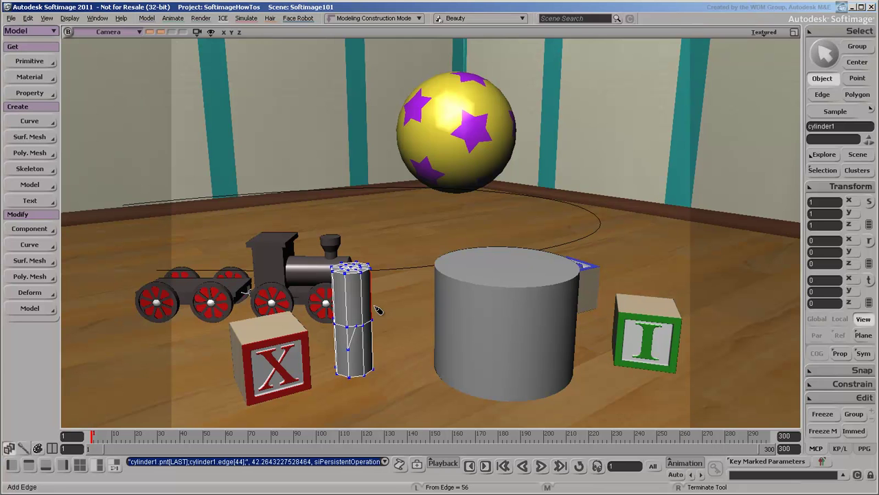
{"action": "left_click", "coordinate": [366, 315]}
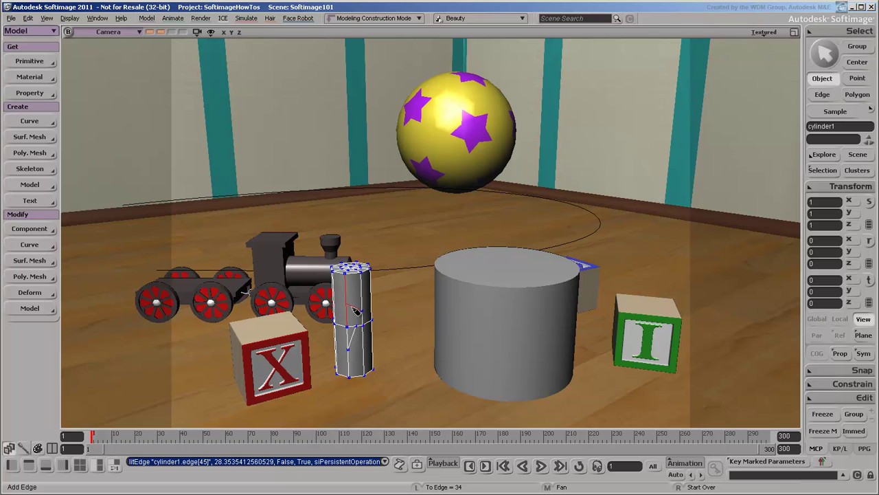
{"action": "left_click", "coordinate": [355, 313]}
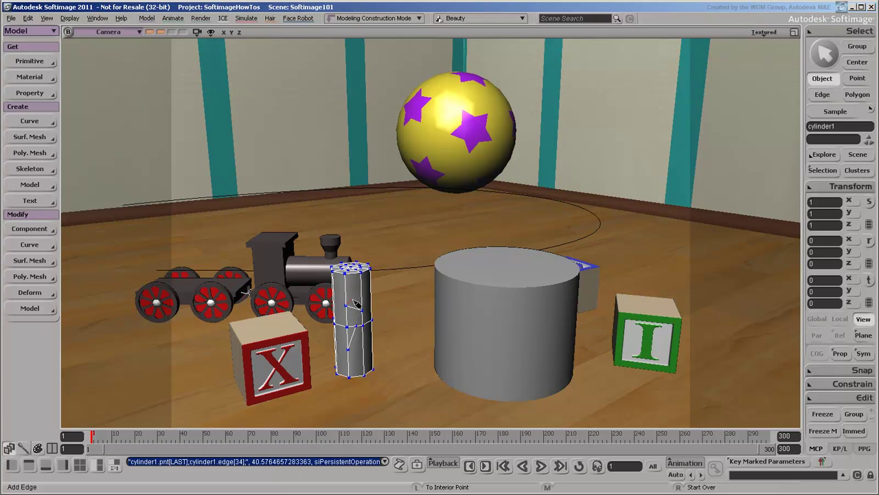
{"action": "left_click", "coordinate": [361, 300]}
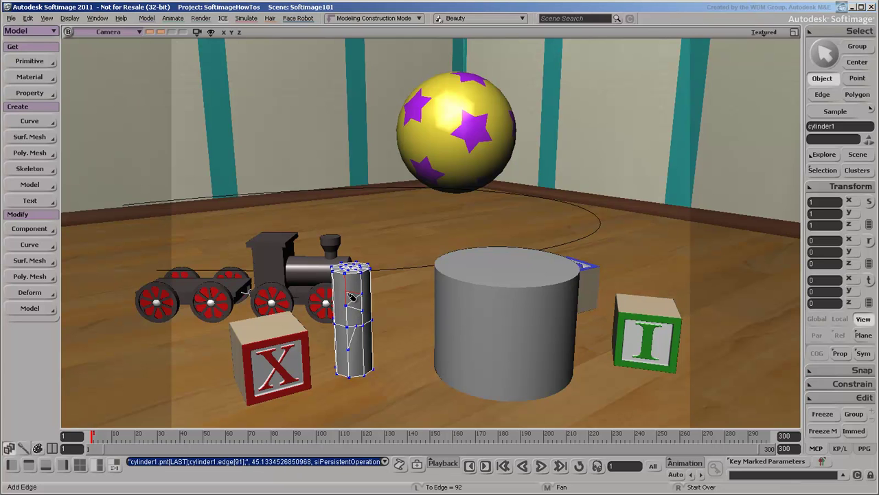
{"action": "left_click", "coordinate": [351, 293]}
Step: Orbit around the thin cylinder and add two more edges before exiting the tool
{"action": "key", "text": "s"}
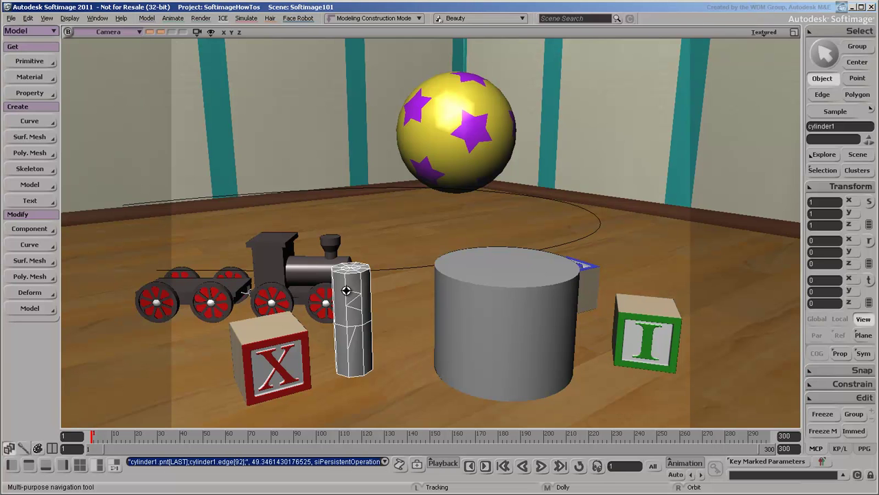
{"action": "key", "text": "backslash"}
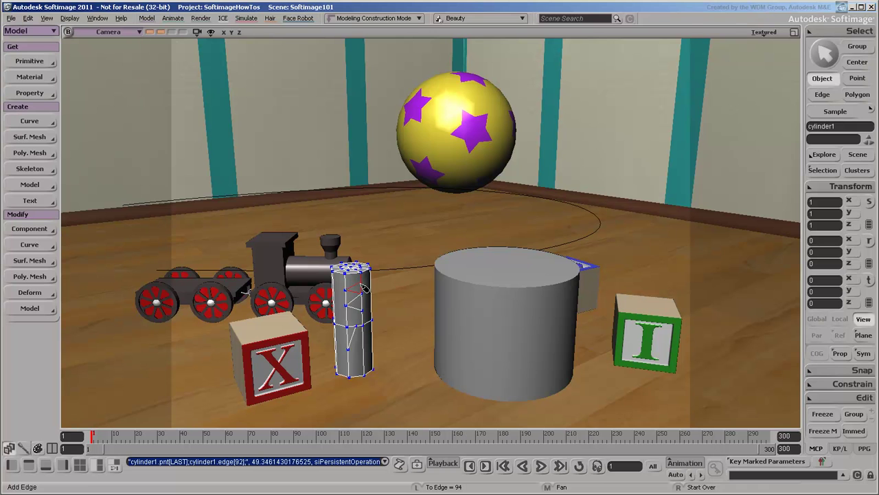
{"action": "left_click", "coordinate": [365, 286]}
{"action": "key", "text": "s"}
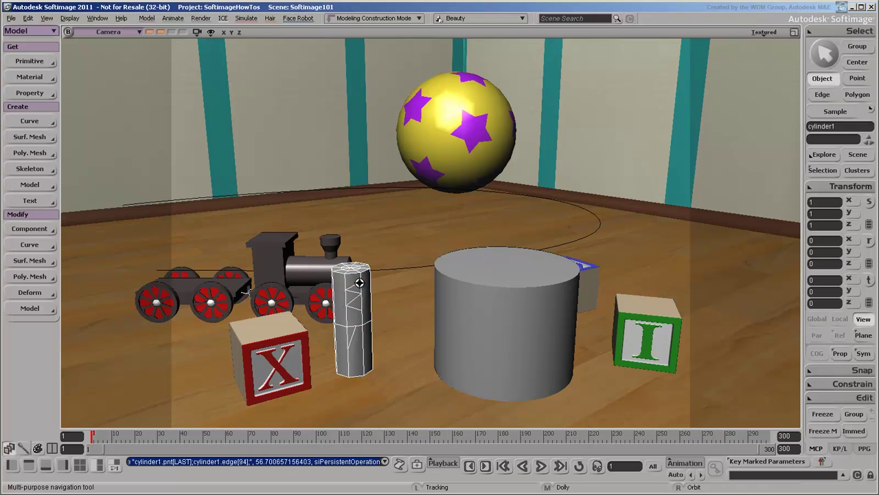
{"action": "right_click_drag", "start_coordinate": [359, 283], "coordinate": [351, 286]}
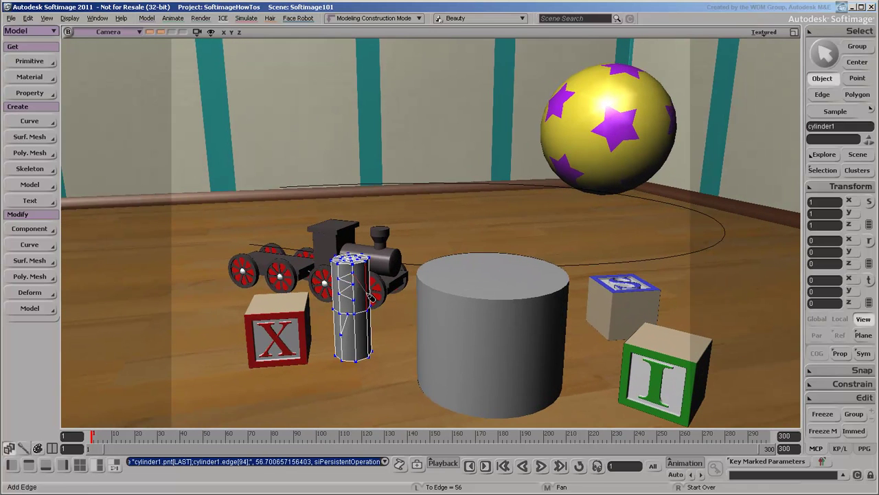
{"action": "left_click", "coordinate": [371, 297]}
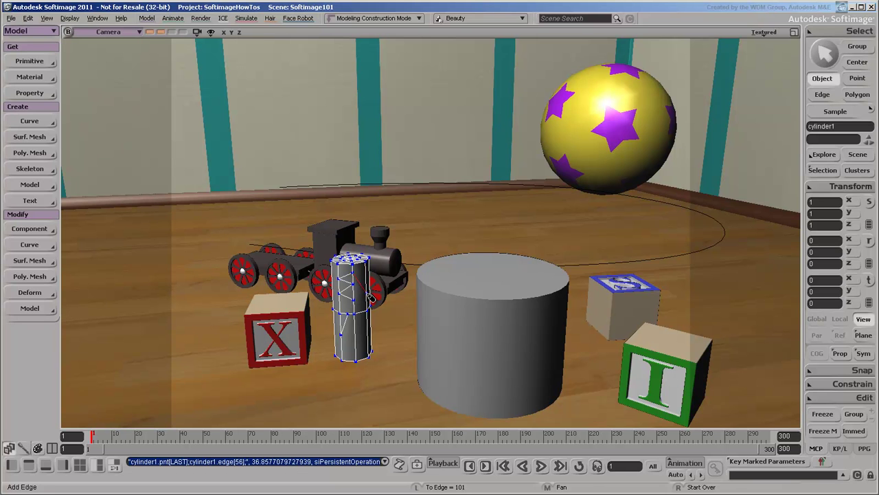
{"action": "key", "text": "Escape"}
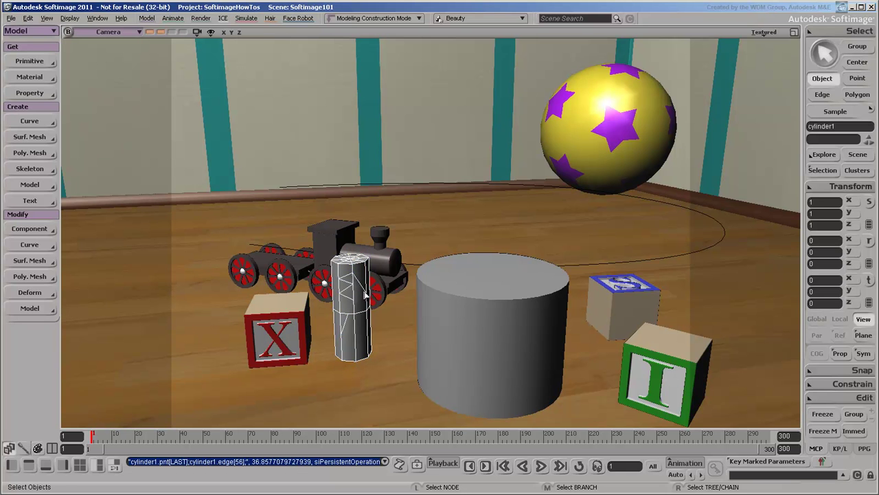
Step: Return to the four-view layout and look through the selection tools list
{"action": "left_click", "coordinate": [795, 32]}
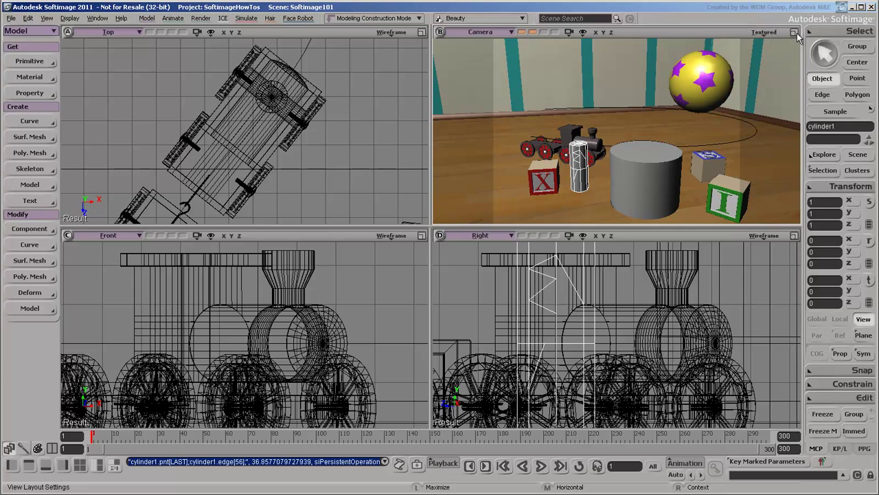
{"action": "left_click", "coordinate": [816, 33]}
{"action": "mouse_move", "coordinate": [715, 35]}
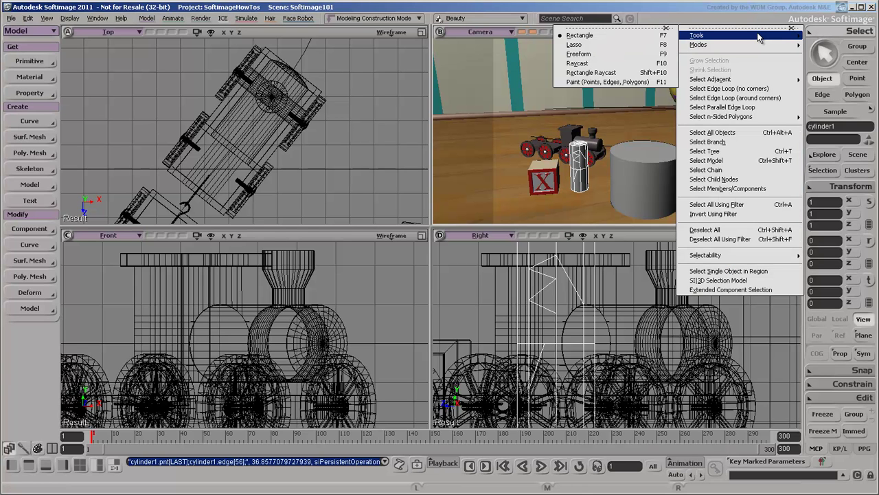
{"action": "key", "text": "Escape"}
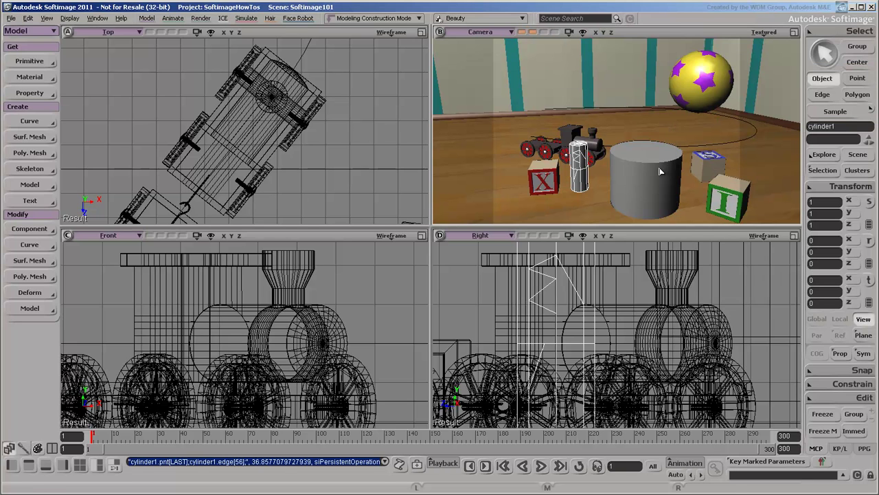
Step: Select and frame the large cylinder, then box-select its lower polygons in Front view
{"action": "left_click", "coordinate": [660, 171]}
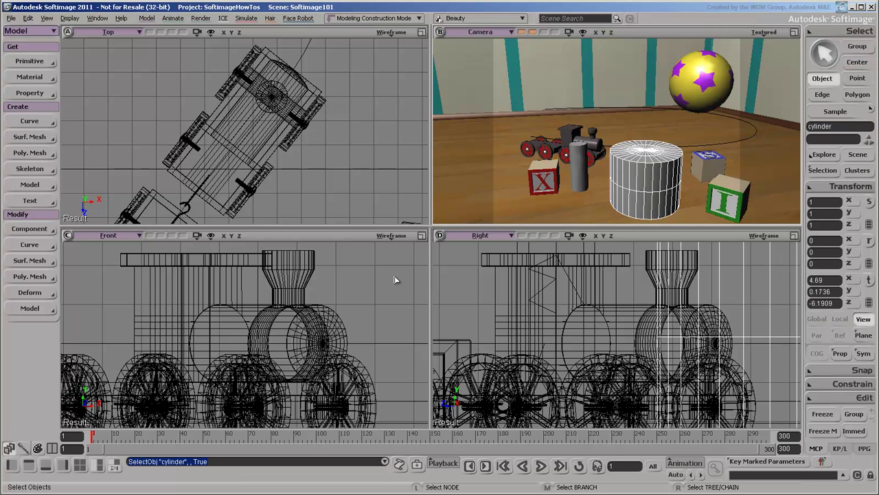
{"action": "key", "text": "f"}
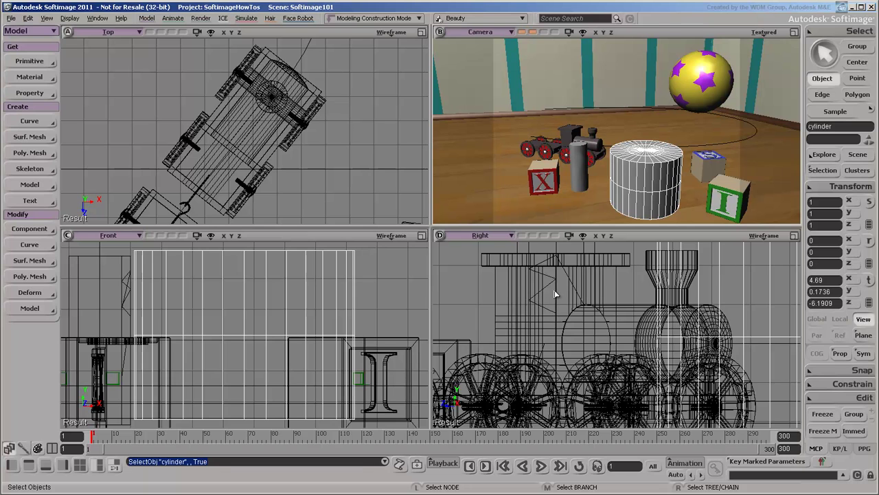
{"action": "key", "text": "f"}
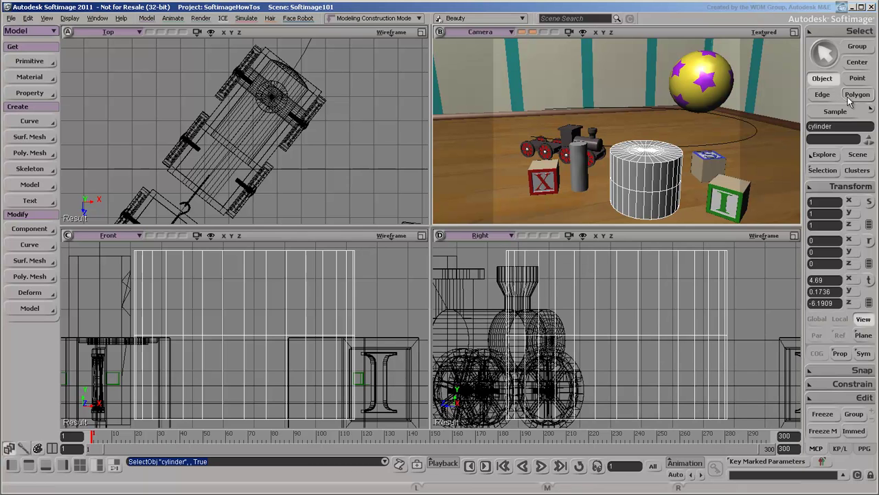
{"action": "left_click", "coordinate": [857, 95]}
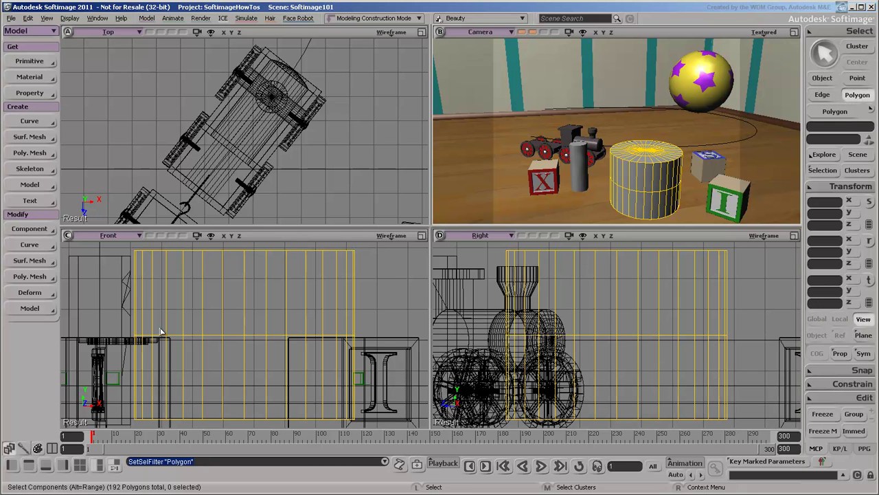
{"action": "mouse_move", "coordinate": [159, 329]}
{"action": "left_mouse_down"}
{"action": "mouse_move", "coordinate": [247, 402]}
{"action": "mouse_move", "coordinate": [327, 427]}
{"action": "left_mouse_up"}
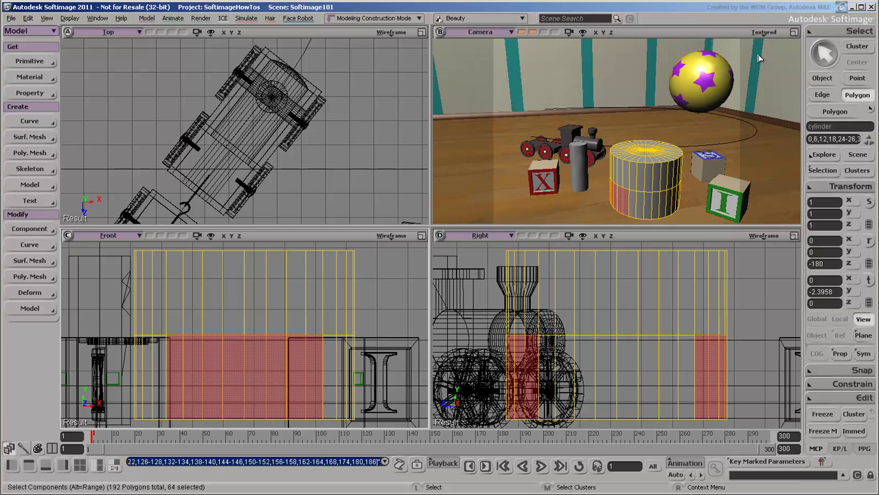
Step: Raycast-select the upper row of polygons on the large cylinder
{"action": "left_click", "coordinate": [815, 34]}
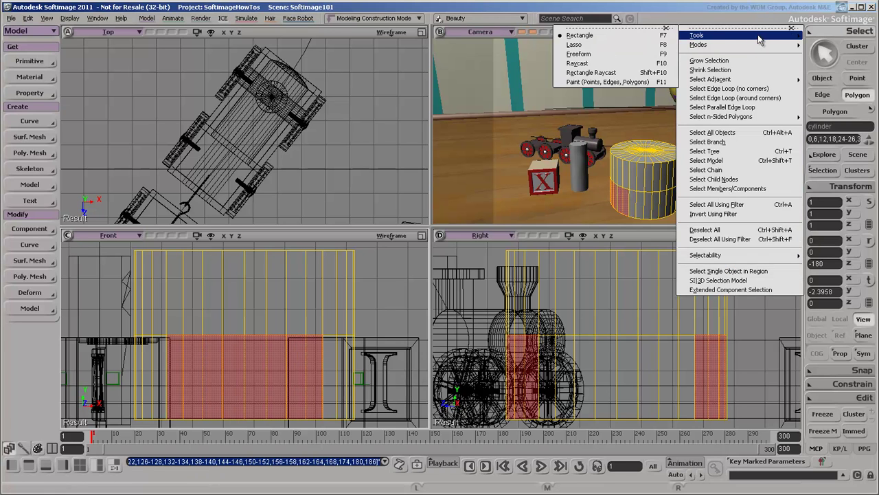
{"action": "mouse_move", "coordinate": [697, 35]}
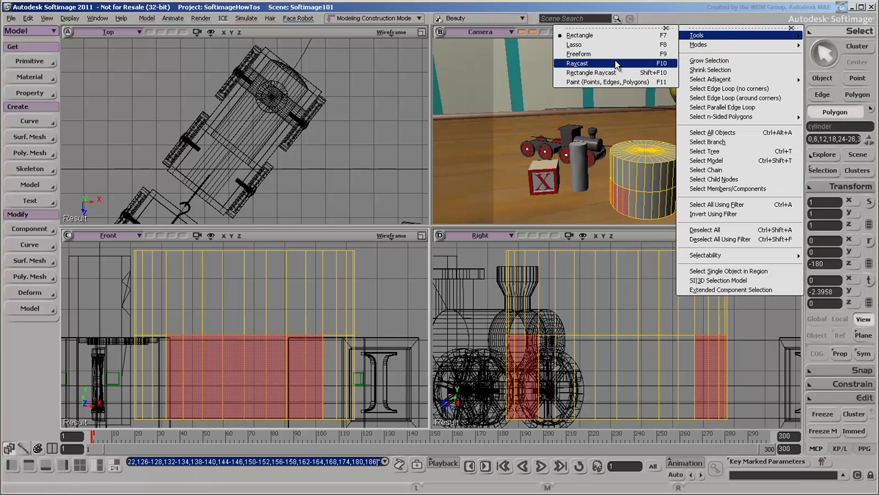
{"action": "left_click", "coordinate": [617, 64]}
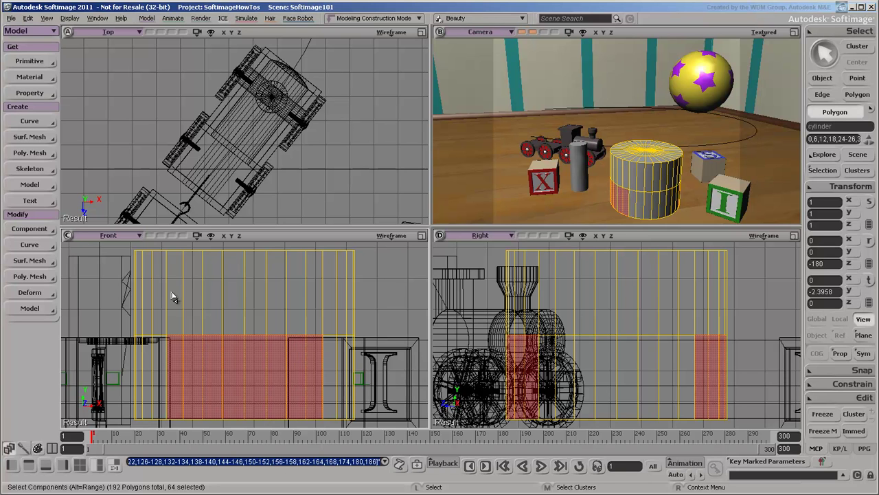
{"action": "left_click_drag", "start_coordinate": [167, 297], "coordinate": [330, 293]}
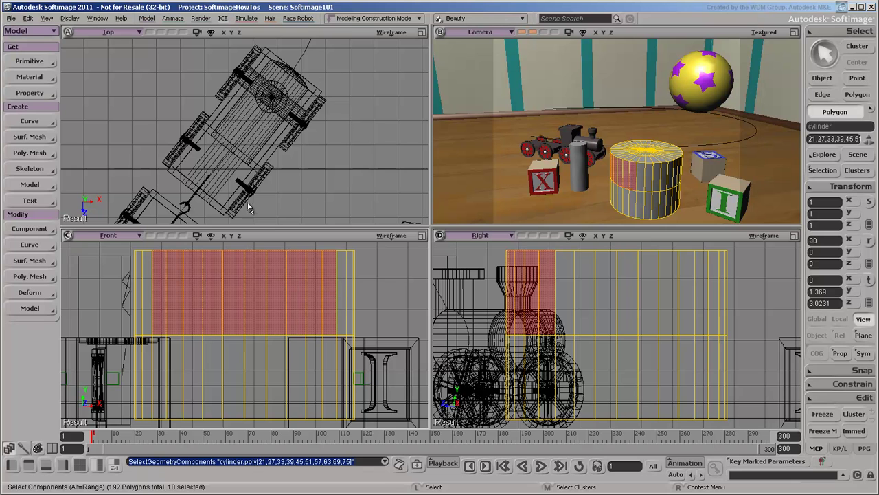
Step: Show the Selection page under Tools in File > Preferences
{"action": "left_click", "coordinate": [11, 18]}
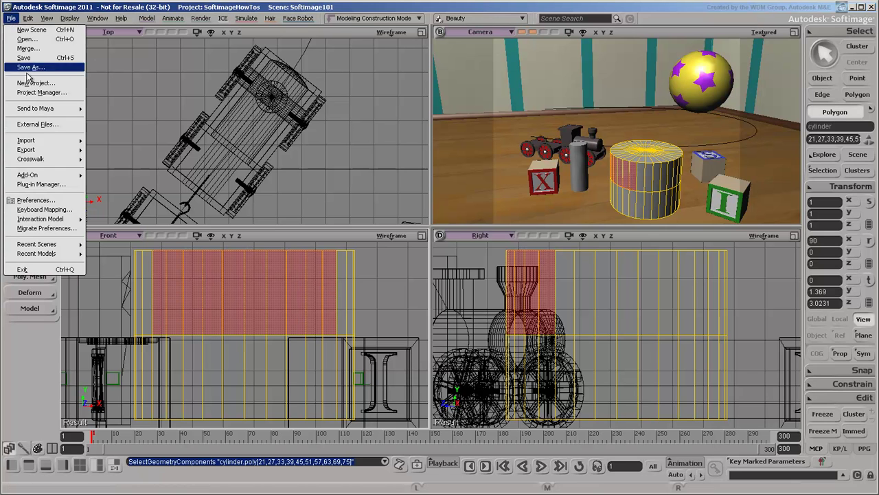
{"action": "left_click", "coordinate": [58, 201]}
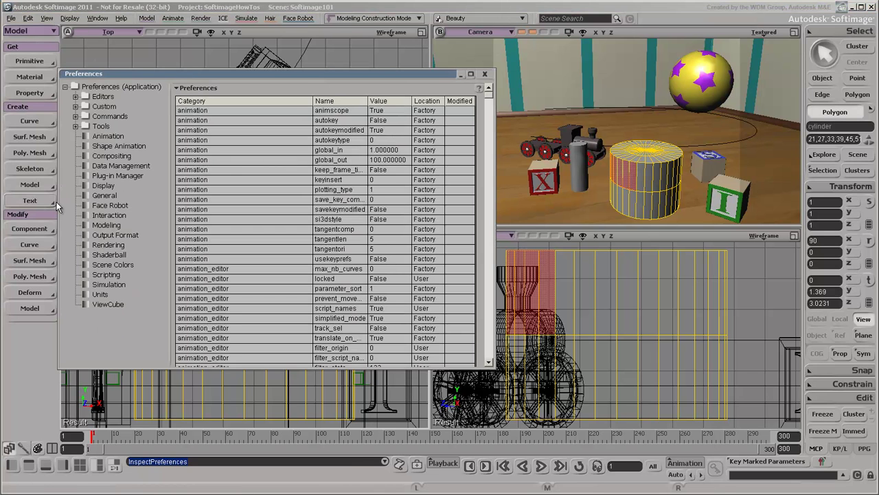
{"action": "left_click", "coordinate": [76, 126]}
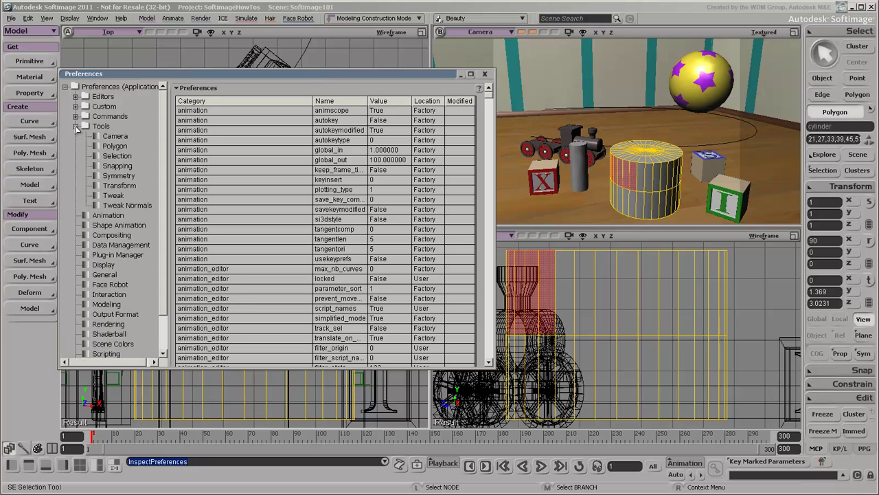
{"action": "left_click", "coordinate": [118, 156]}
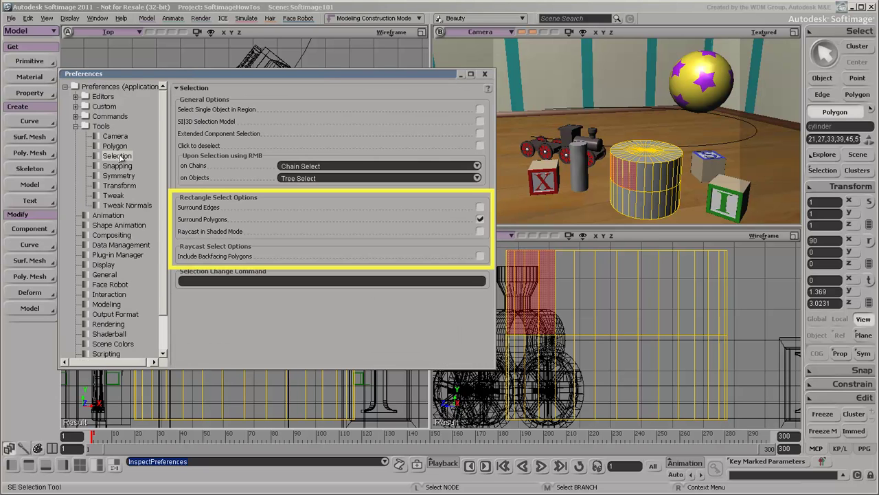
Step: Close the preferences and select both cylinders as objects
{"action": "left_click", "coordinate": [484, 74]}
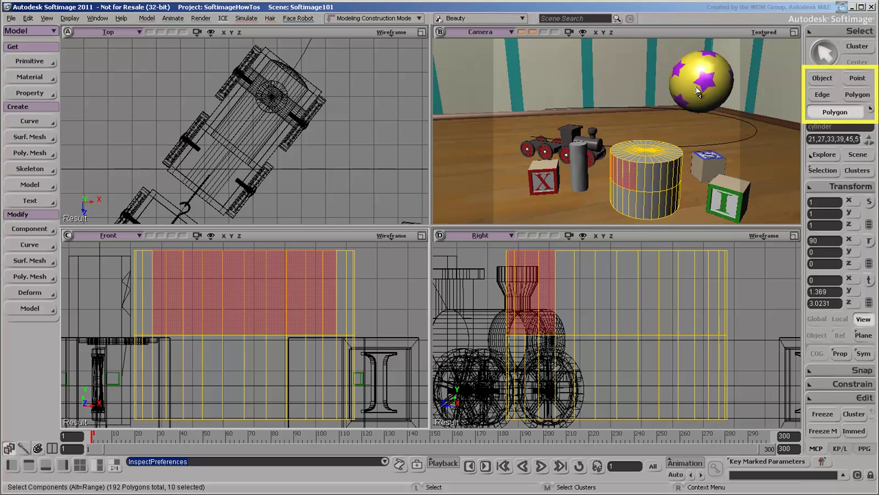
{"action": "left_click", "coordinate": [824, 79]}
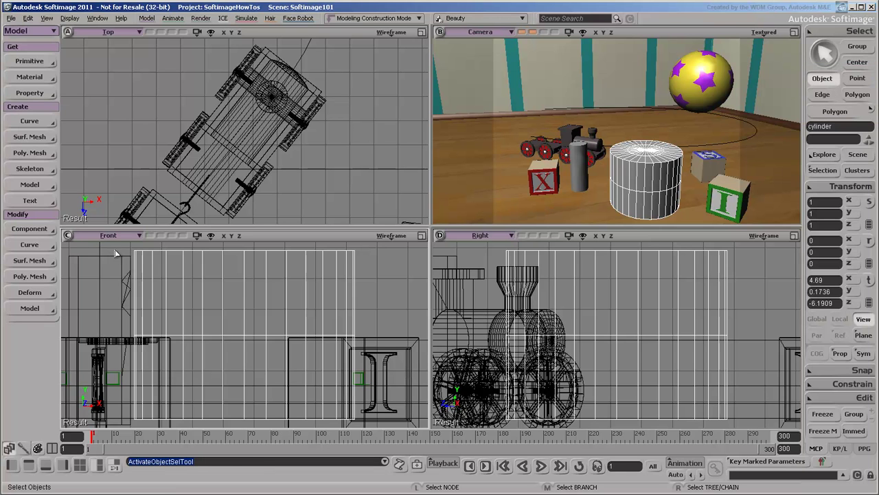
{"action": "left_click_drag", "start_coordinate": [117, 250], "coordinate": [184, 301]}
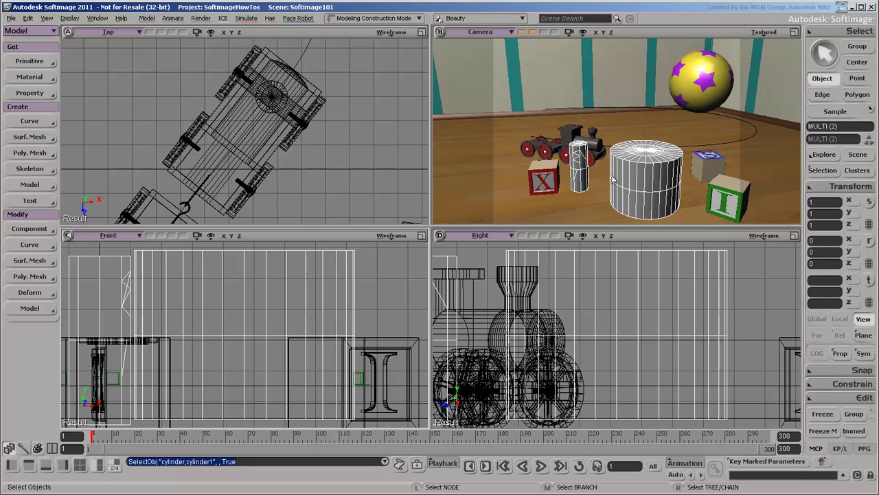
Step: Select polygons across both cylinders with the Polygon filter (U)
{"action": "key", "text": "u"}
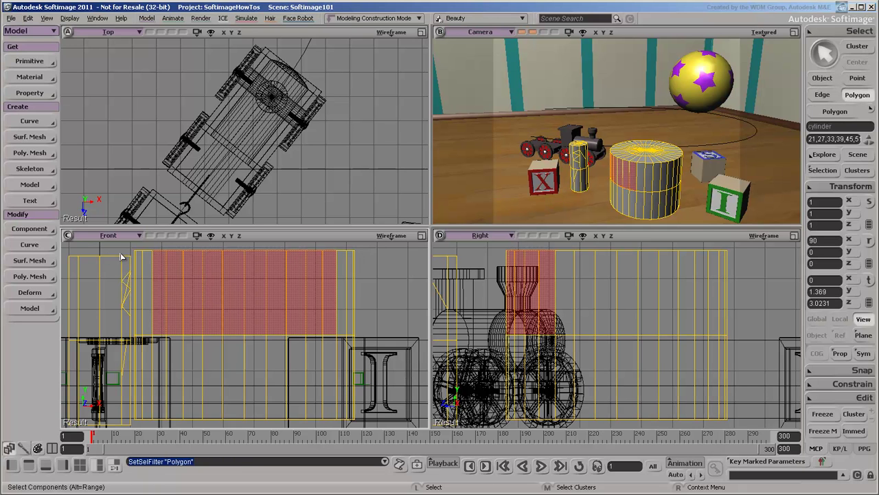
{"action": "left_click_drag", "start_coordinate": [95, 243], "coordinate": [205, 351]}
{"action": "left_click", "coordinate": [823, 77]}
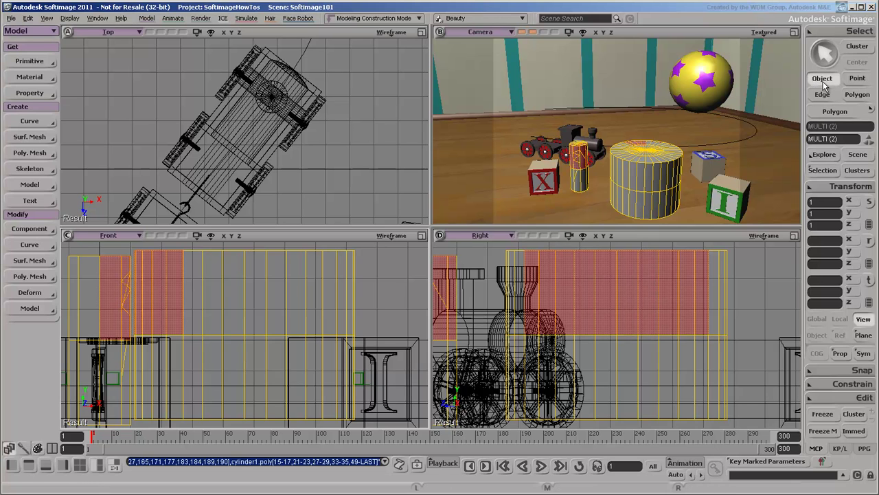
{"action": "left_click", "coordinate": [834, 112]}
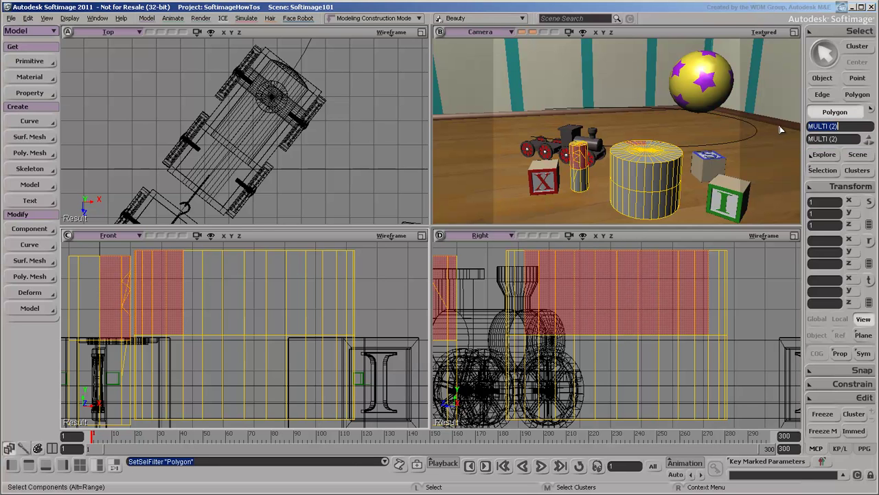
Step: Select the ball by typing 'ball', then all eight wheels with 'wh*'
{"action": "type", "text": "ball"}
{"action": "key", "text": "Return"}
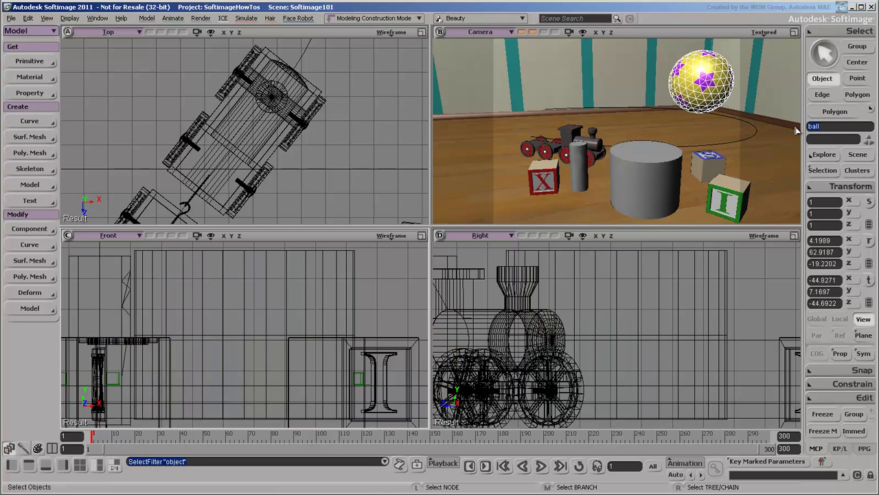
{"action": "type", "text": "wh"}
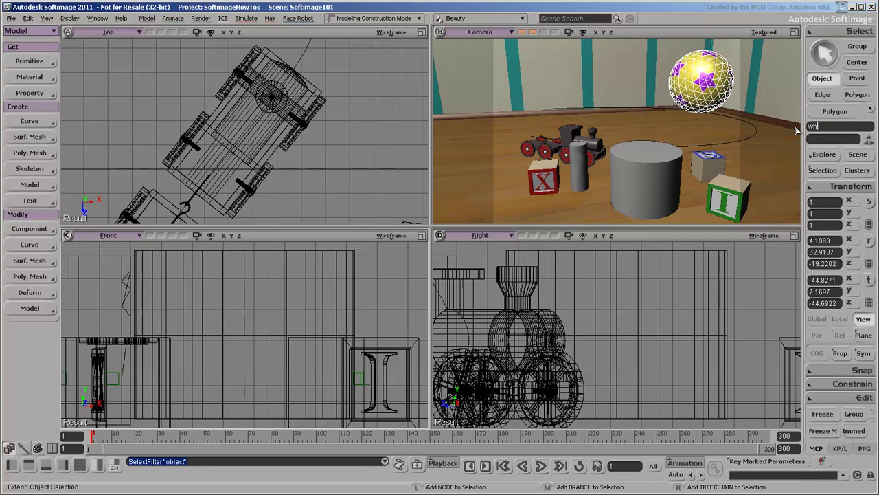
{"action": "type", "text": "*"}
{"action": "key", "text": "Return"}
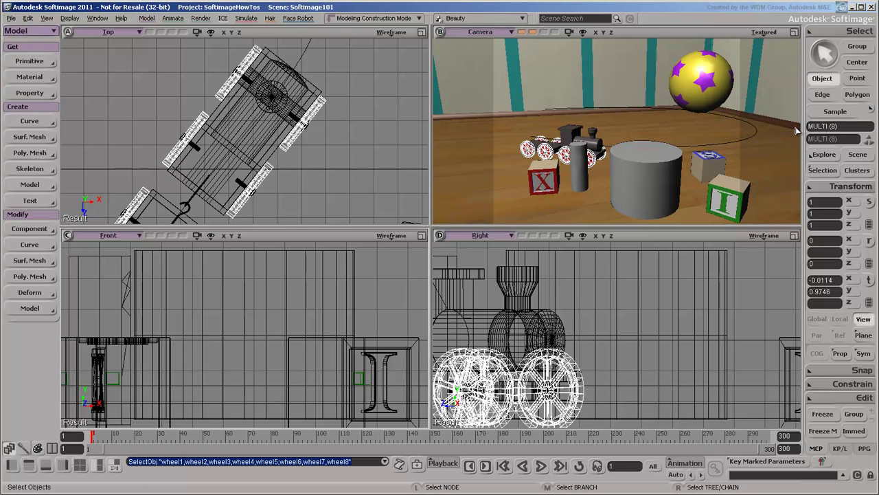
Step: Select the large cylinder, then box-select a group of its points and then lower polygons
{"action": "key", "text": "space"}
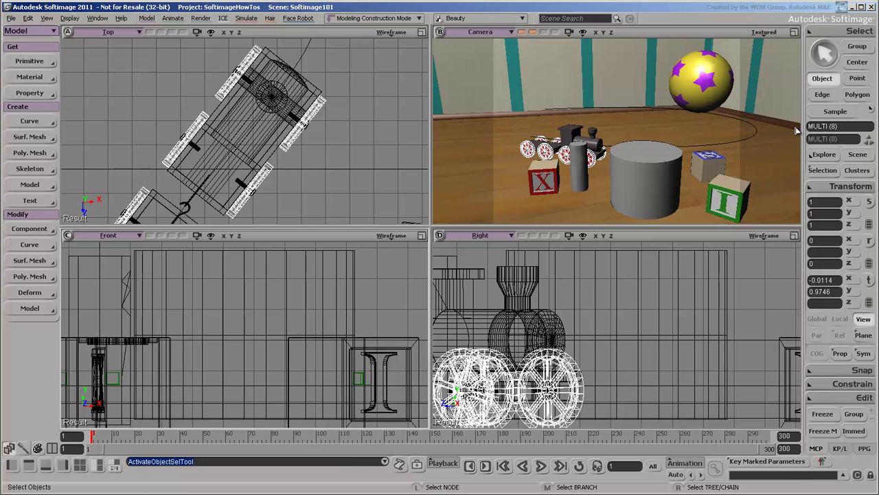
{"action": "left_click_drag", "start_coordinate": [340, 280], "coordinate": [363, 285]}
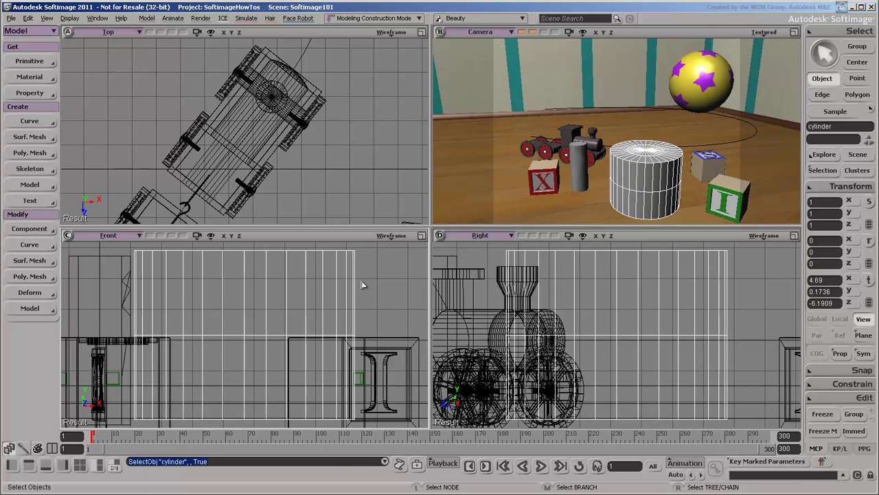
{"action": "key", "text": "t"}
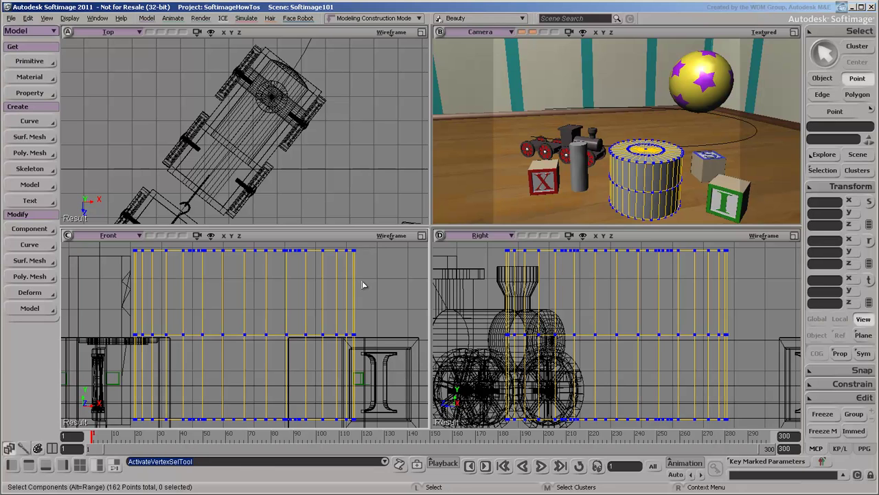
{"action": "mouse_move", "coordinate": [173, 320]}
{"action": "left_mouse_down"}
{"action": "mouse_move", "coordinate": [288, 365]}
{"action": "mouse_move", "coordinate": [320, 365]}
{"action": "left_mouse_up"}
{"action": "key", "text": "u"}
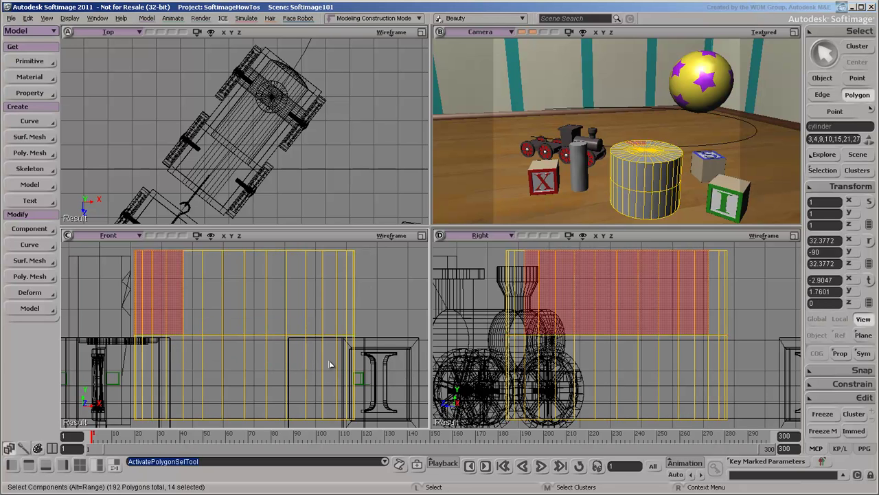
{"action": "mouse_move", "coordinate": [176, 326]}
{"action": "left_mouse_down"}
{"action": "mouse_move", "coordinate": [234, 380]}
{"action": "mouse_move", "coordinate": [318, 430]}
{"action": "left_mouse_up"}
Step: Raycast-select a vertical polygon strip, then trace vertical edge lines down the cylinder
{"action": "key", "text": "u"}
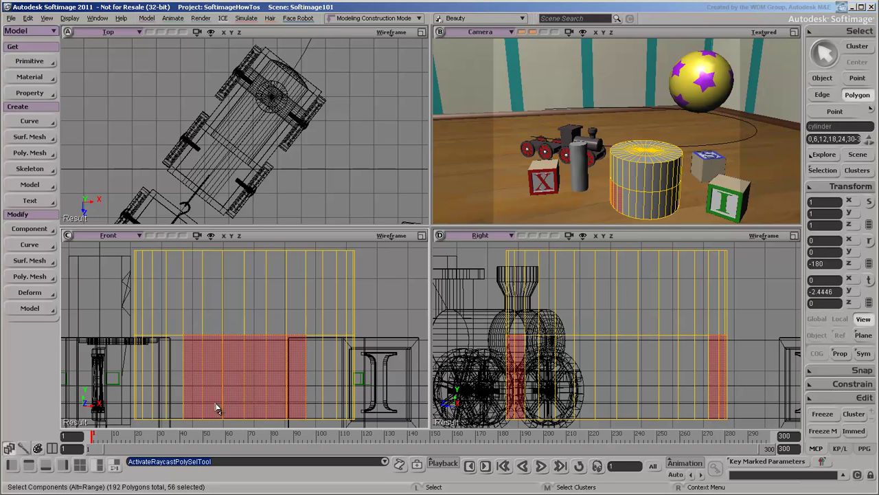
{"action": "mouse_move", "coordinate": [165, 375]}
{"action": "left_mouse_down"}
{"action": "mouse_move", "coordinate": [222, 318]}
{"action": "mouse_move", "coordinate": [330, 323]}
{"action": "mouse_move", "coordinate": [331, 358]}
{"action": "left_mouse_up"}
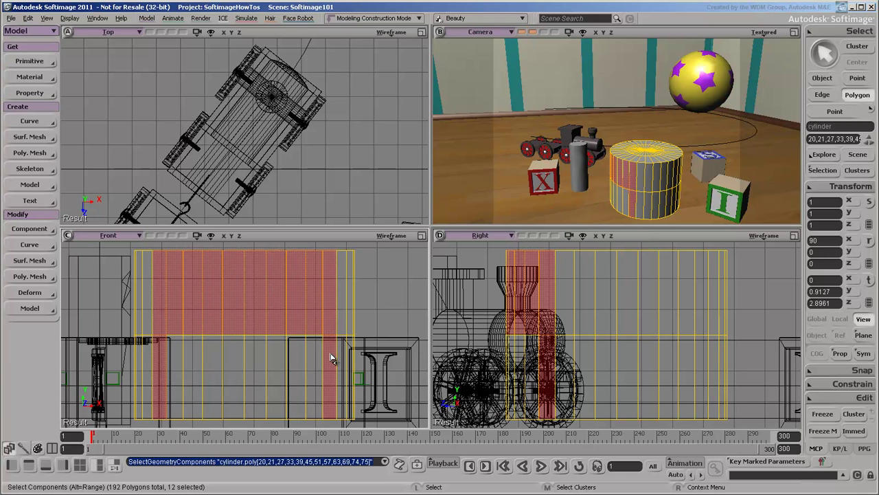
{"action": "key", "text": "e"}
{"action": "mouse_move", "coordinate": [162, 327]}
{"action": "left_mouse_down"}
{"action": "mouse_move", "coordinate": [216, 350]}
{"action": "mouse_move", "coordinate": [334, 365]}
{"action": "left_mouse_up"}
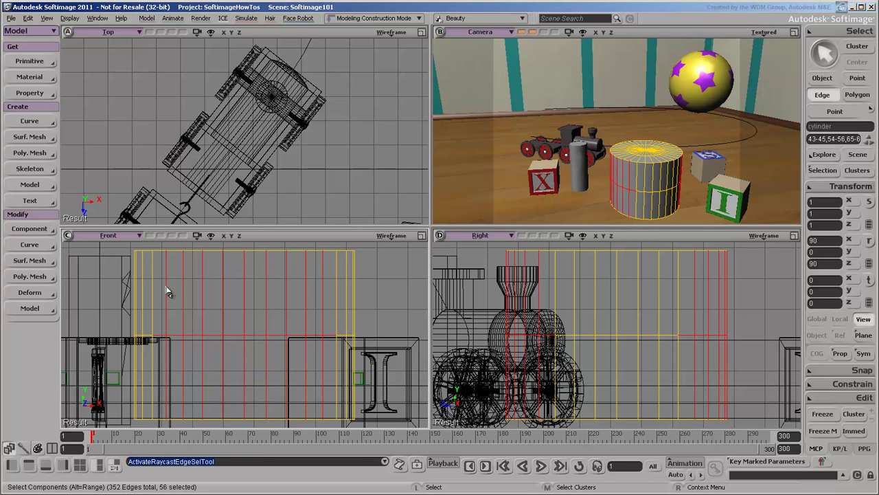
{"action": "mouse_move", "coordinate": [163, 289]}
{"action": "left_mouse_down"}
{"action": "mouse_move", "coordinate": [255, 316]}
{"action": "mouse_move", "coordinate": [257, 346]}
{"action": "mouse_move", "coordinate": [279, 384]}
{"action": "mouse_move", "coordinate": [338, 386]}
{"action": "left_mouse_up"}
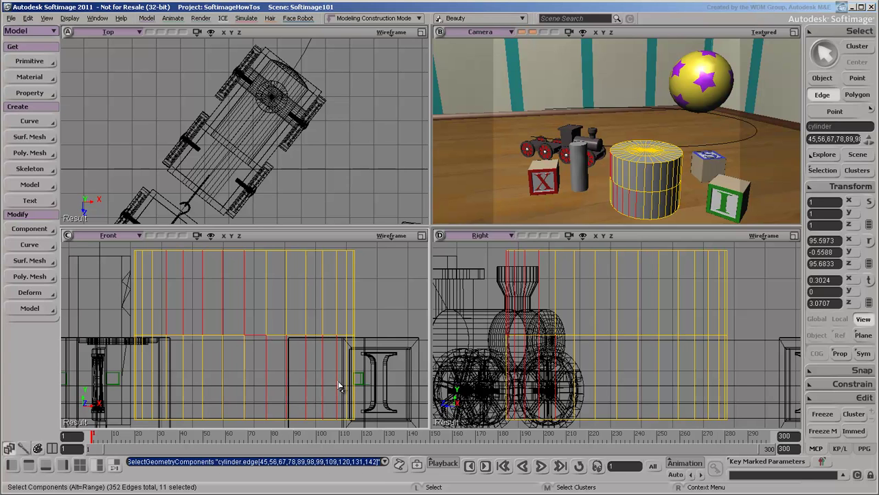
Step: Browse the Select menu and selection filter lists, leaving the edge selection unchanged
{"action": "left_click", "coordinate": [841, 37]}
{"action": "mouse_move", "coordinate": [728, 35]}
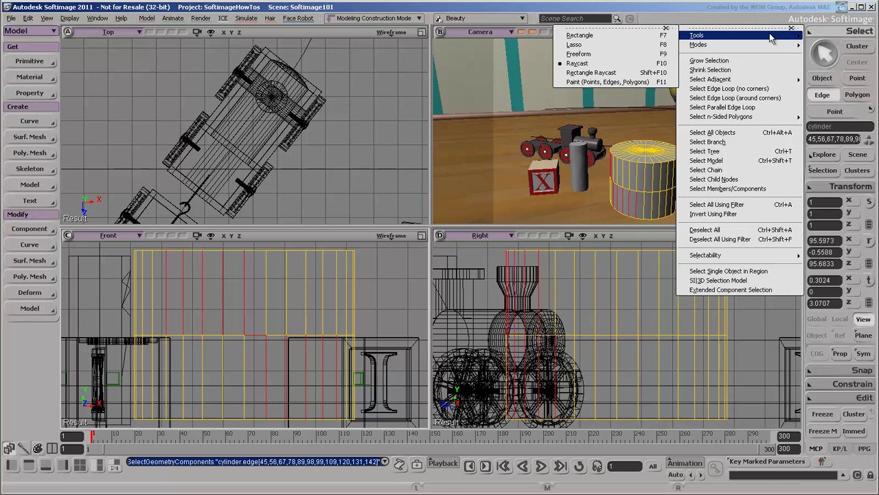
{"action": "left_click", "coordinate": [771, 39]}
{"action": "left_click", "coordinate": [871, 112]}
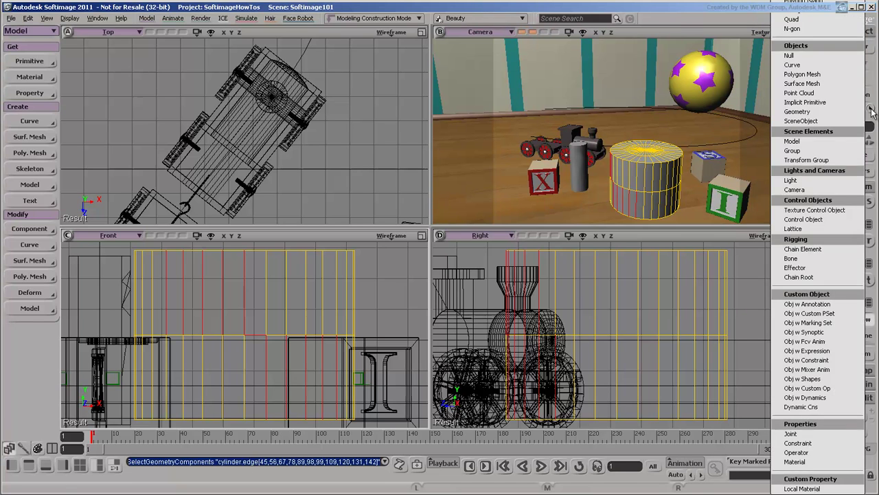
{"action": "left_click", "coordinate": [872, 112]}
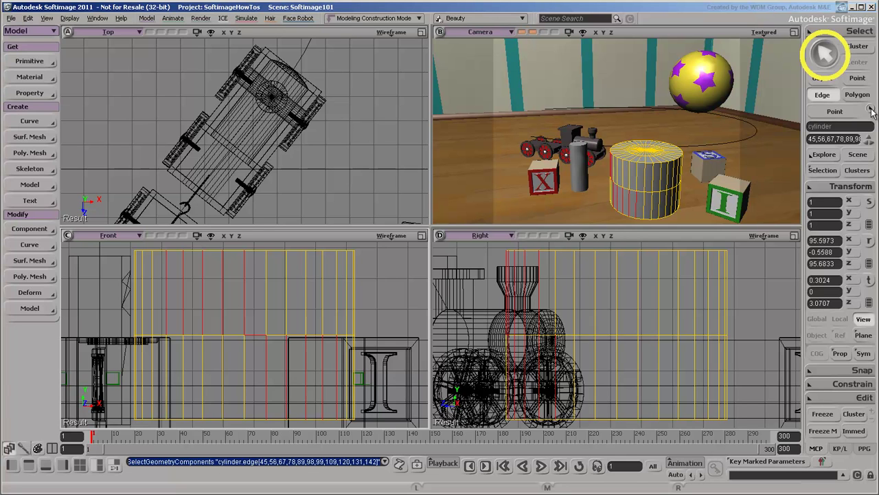
Step: Convert the edges to polygons, then add and toggle lower and upper polygon rows
{"action": "left_click", "coordinate": [857, 94]}
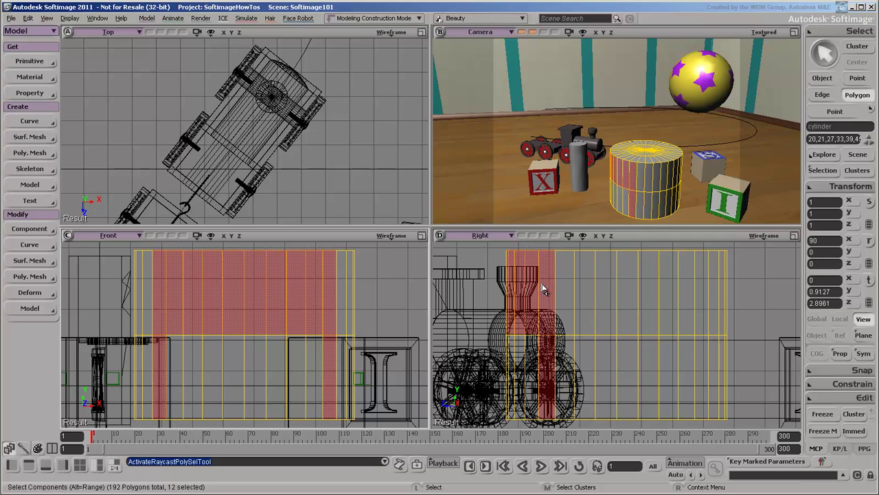
{"action": "left_click_drag", "start_coordinate": [215, 371], "coordinate": [273, 371], "text": "shift"}
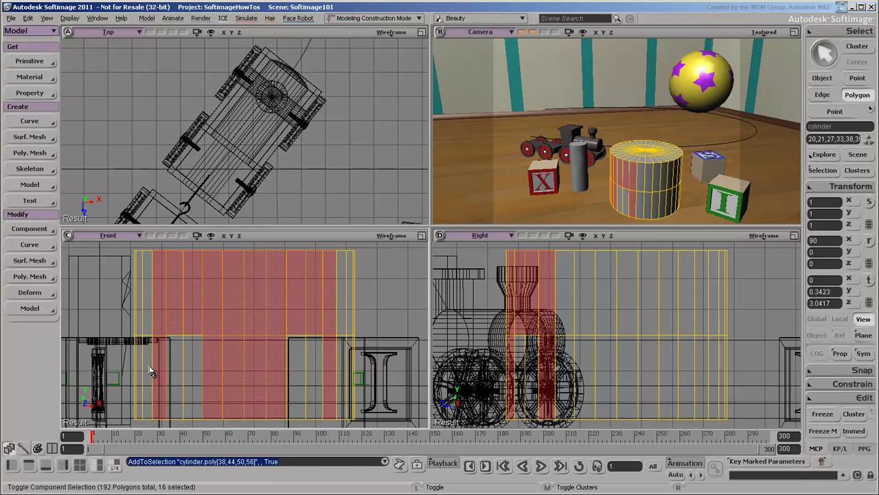
{"action": "left_click_drag", "start_coordinate": [151, 371], "coordinate": [339, 377], "text": "ctrl"}
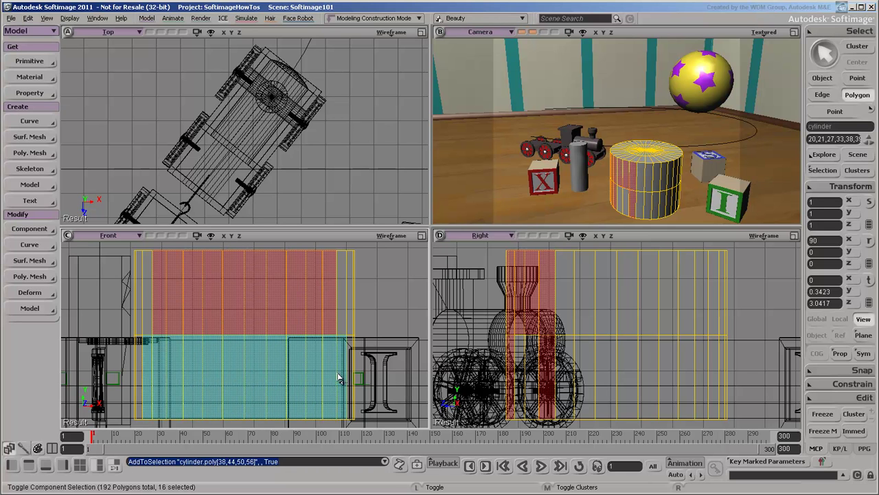
{"action": "left_click_drag", "start_coordinate": [151, 271], "coordinate": [365, 295], "text": "ctrl+shift"}
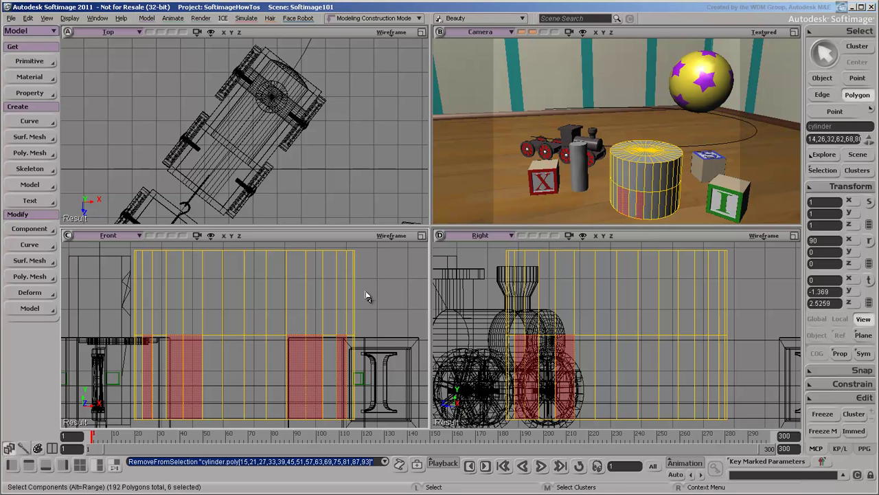
Step: Deselect all polygons, return to object mode and deselect the cylinder
{"action": "left_click", "coordinate": [376, 303]}
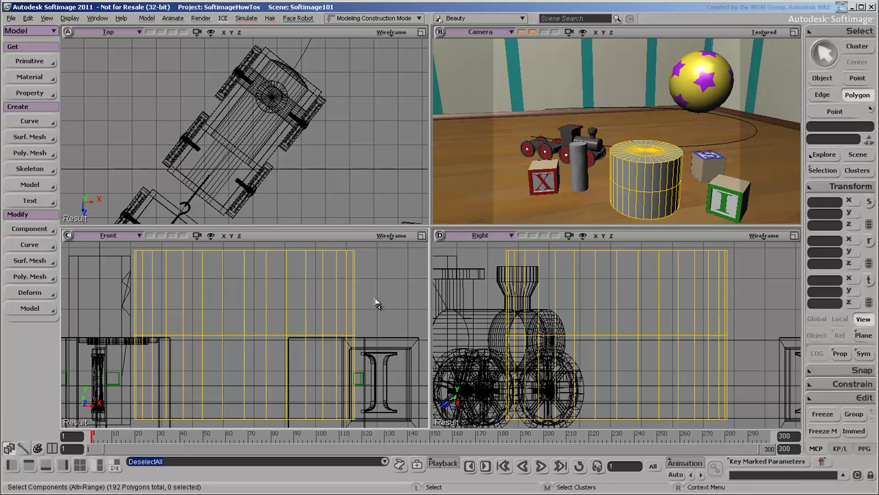
{"action": "key", "text": "space"}
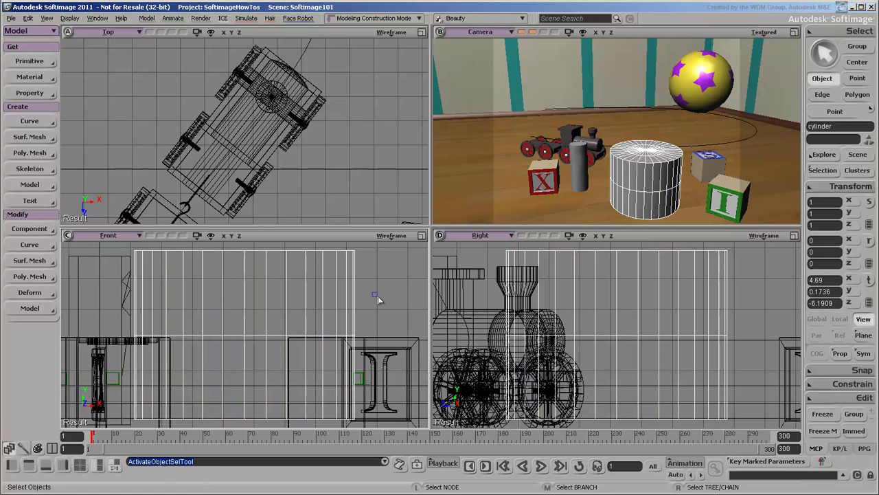
{"action": "left_click", "coordinate": [378, 300]}
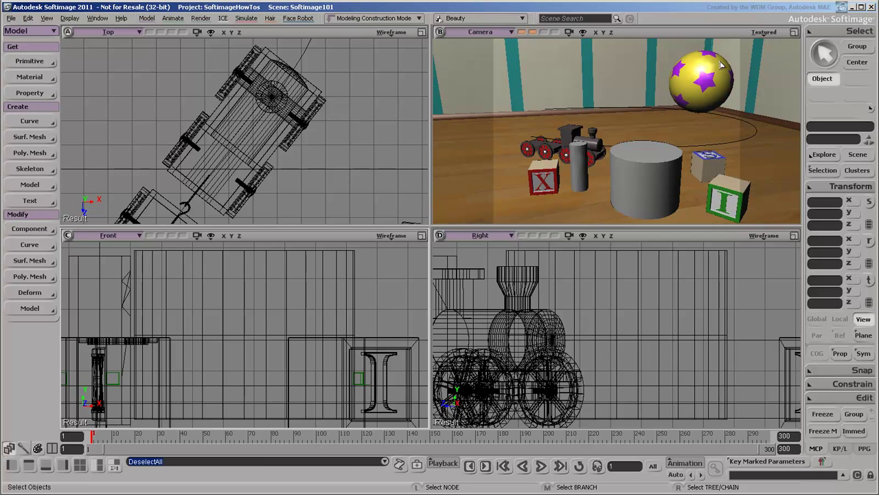
Step: Maximize the Camera view, select the large cylinder and drag it upward with Translate
{"action": "left_click", "coordinate": [794, 32]}
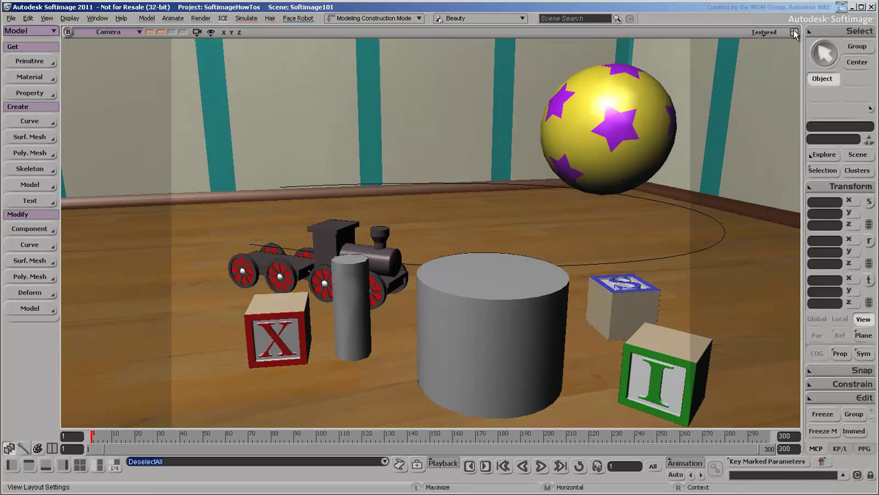
{"action": "left_click", "coordinate": [486, 305]}
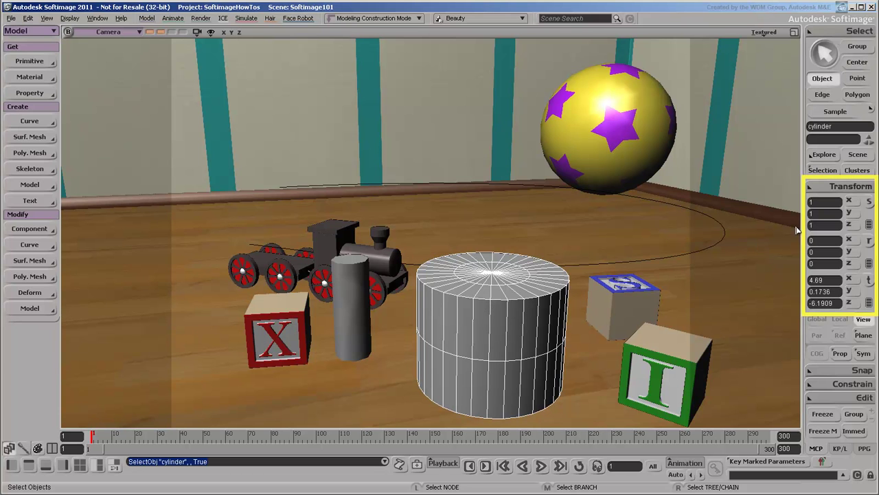
{"action": "left_click", "coordinate": [869, 203]}
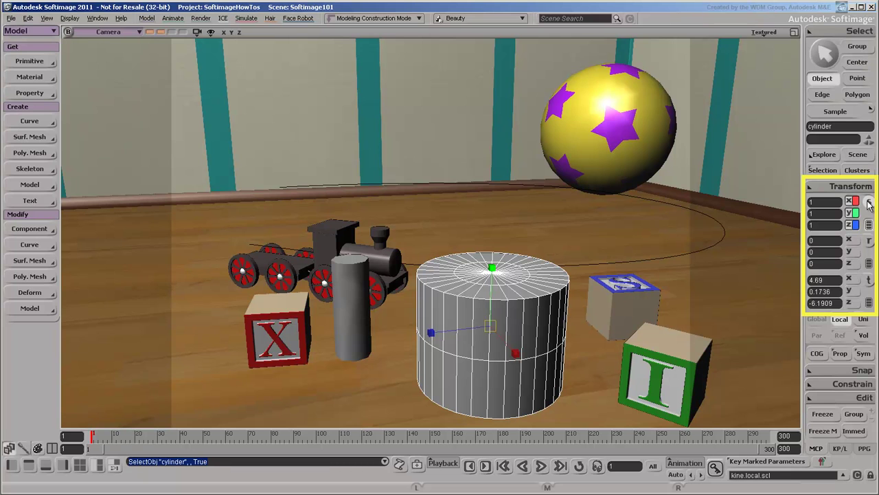
{"action": "left_click", "coordinate": [869, 241]}
{"action": "left_click", "coordinate": [869, 280]}
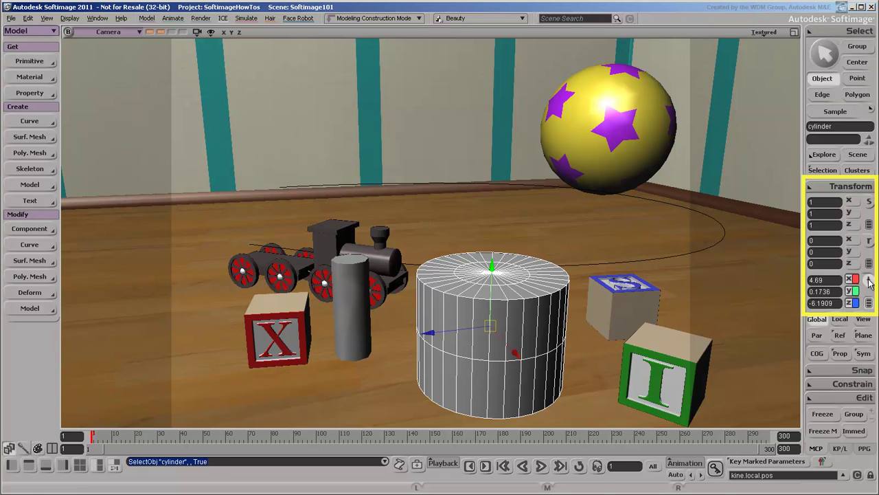
{"action": "key", "text": "x"}
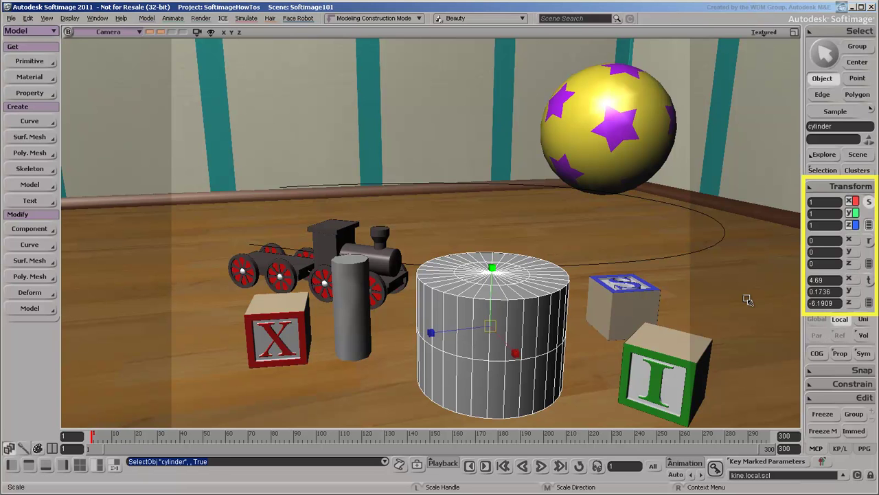
{"action": "key", "text": "c"}
{"action": "key", "text": "v"}
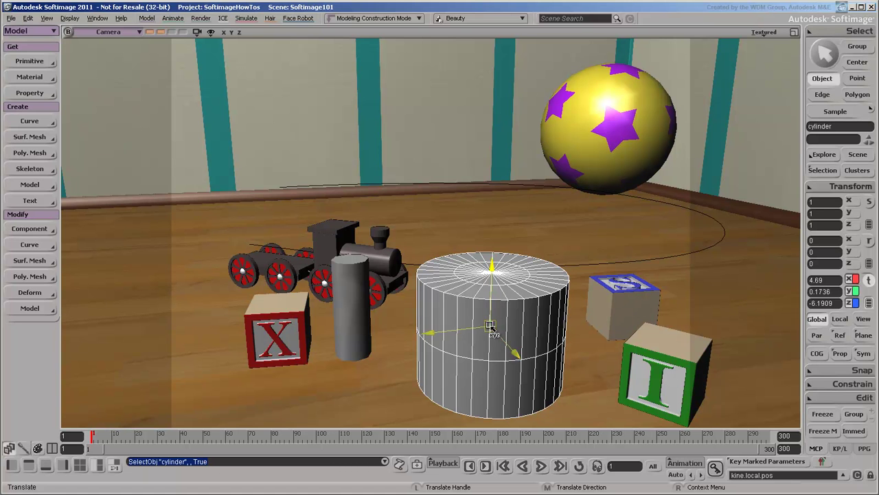
{"action": "left_click_drag", "start_coordinate": [491, 327], "coordinate": [493, 272]}
Step: Push a row of the cylinder's lower polygons outward into a bulge, then return to object selection
{"action": "key", "text": "u"}
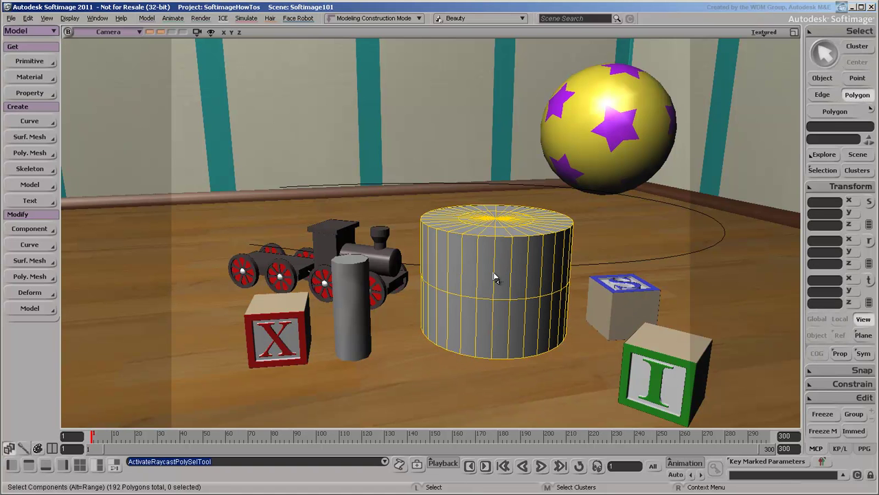
{"action": "mouse_move", "coordinate": [443, 323]}
{"action": "left_mouse_down"}
{"action": "mouse_move", "coordinate": [485, 323]}
{"action": "mouse_move", "coordinate": [424, 328]}
{"action": "left_mouse_up"}
{"action": "key", "text": "v"}
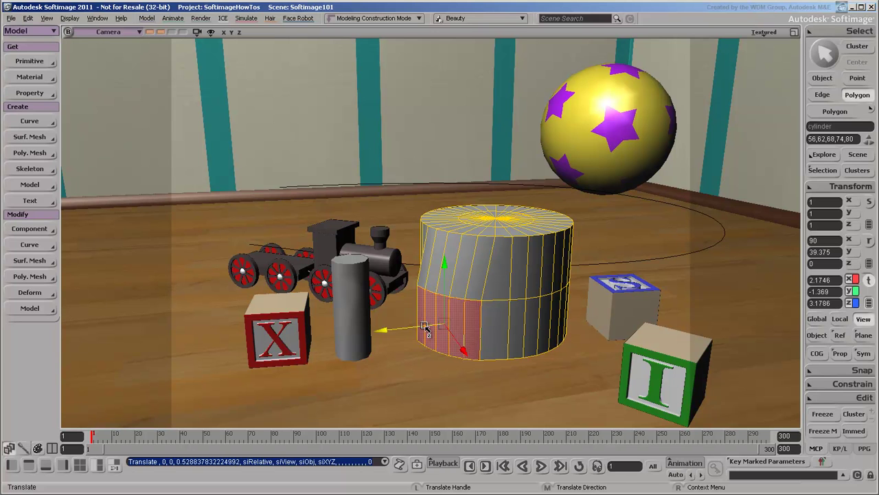
{"action": "key", "text": "space"}
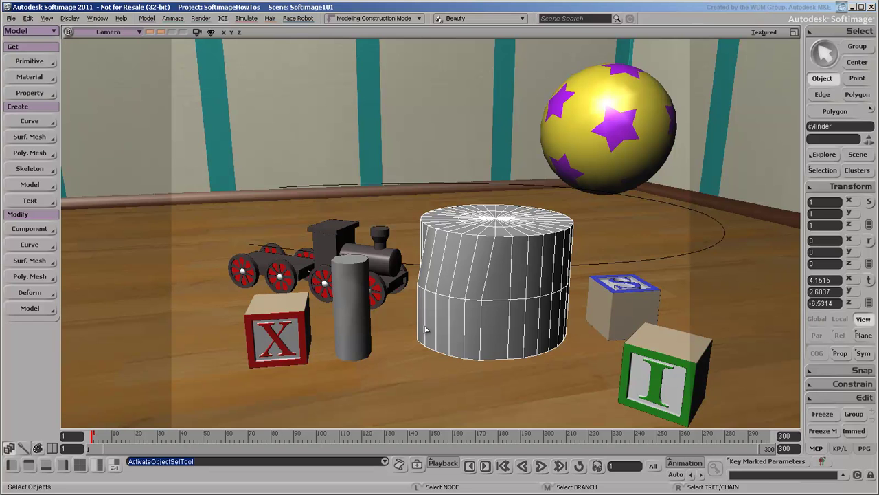
Step: Move the large cylinder up and back, then shift it slightly down and right
{"action": "key", "text": "v"}
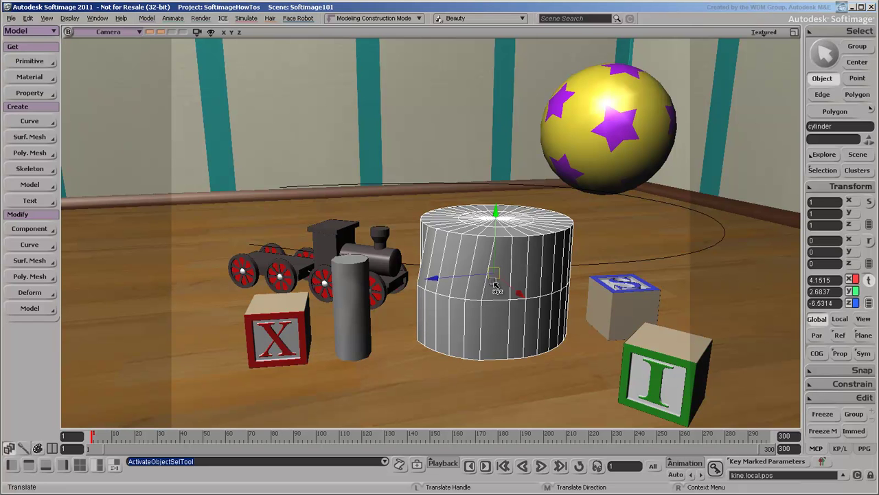
{"action": "mouse_move", "coordinate": [494, 273]}
{"action": "left_mouse_down"}
{"action": "mouse_move", "coordinate": [497, 266]}
{"action": "mouse_move", "coordinate": [474, 258]}
{"action": "mouse_move", "coordinate": [522, 271]}
{"action": "mouse_move", "coordinate": [494, 248]}
{"action": "mouse_move", "coordinate": [500, 255]}
{"action": "mouse_move", "coordinate": [504, 213]}
{"action": "left_mouse_up"}
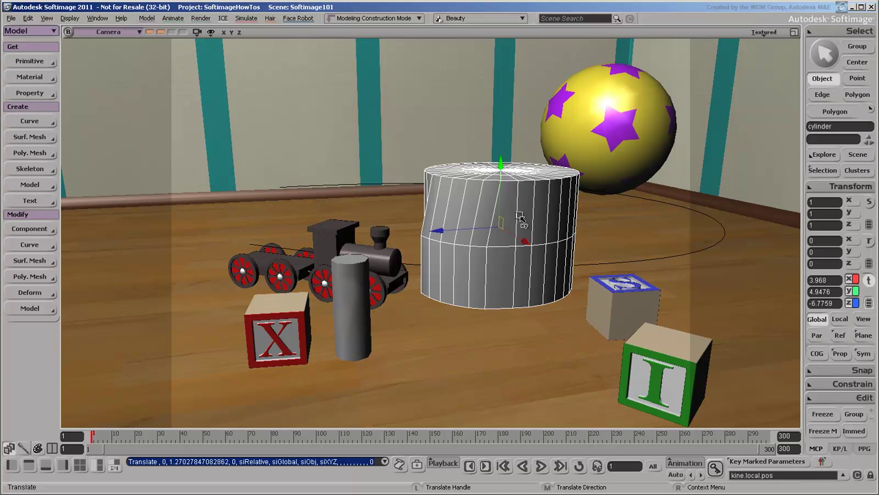
{"action": "mouse_move", "coordinate": [504, 213]}
{"action": "left_mouse_down"}
{"action": "mouse_move", "coordinate": [539, 239]}
{"action": "mouse_move", "coordinate": [520, 223]}
{"action": "left_mouse_up"}
Step: Scale the cylinder up uniformly, then adjust its Y height and X/Z width
{"action": "key", "text": "x"}
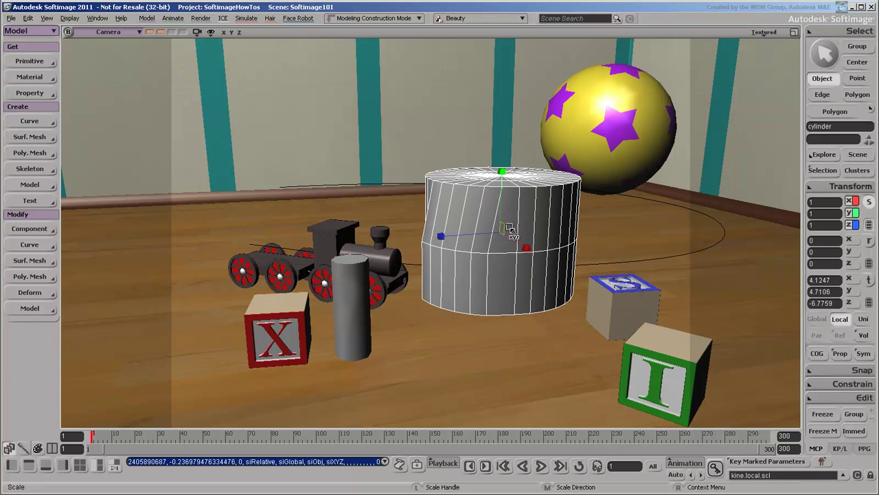
{"action": "left_click_drag", "start_coordinate": [506, 237], "coordinate": [514, 222]}
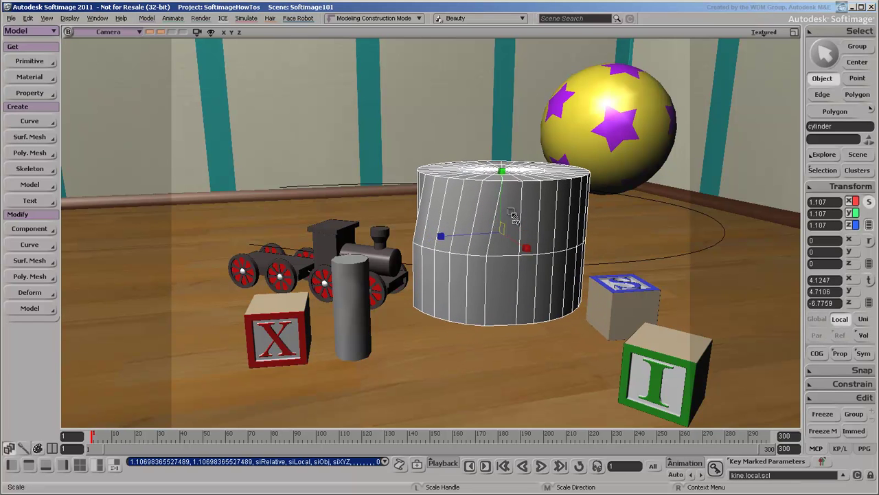
{"action": "mouse_move", "coordinate": [506, 177]}
{"action": "left_mouse_down"}
{"action": "mouse_move", "coordinate": [505, 197]}
{"action": "mouse_move", "coordinate": [502, 150]}
{"action": "left_mouse_up"}
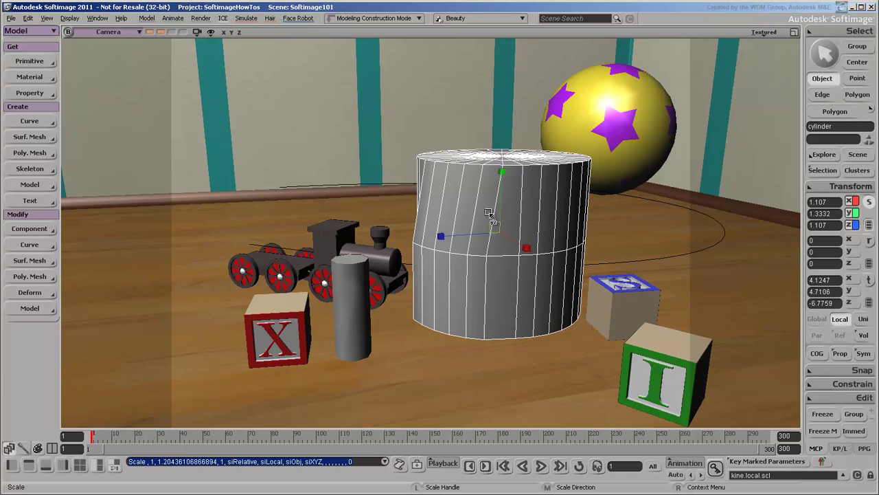
{"action": "left_click_drag", "start_coordinate": [498, 248], "coordinate": [479, 248]}
Step: Drag the rotation rings to lean the large cylinder, tipping its top toward the viewer
{"action": "key", "text": "r"}
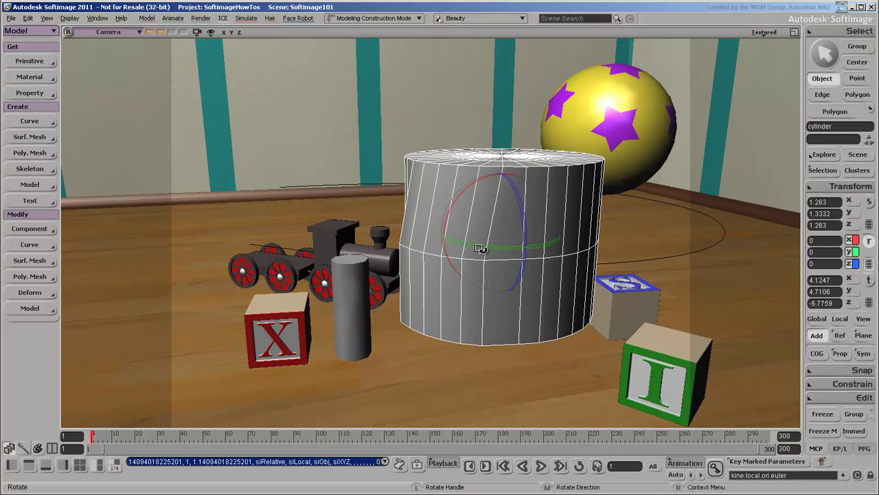
{"action": "mouse_move", "coordinate": [520, 199]}
{"action": "left_mouse_down"}
{"action": "mouse_move", "coordinate": [522, 206]}
{"action": "mouse_move", "coordinate": [467, 198]}
{"action": "mouse_move", "coordinate": [480, 189]}
{"action": "left_mouse_up"}
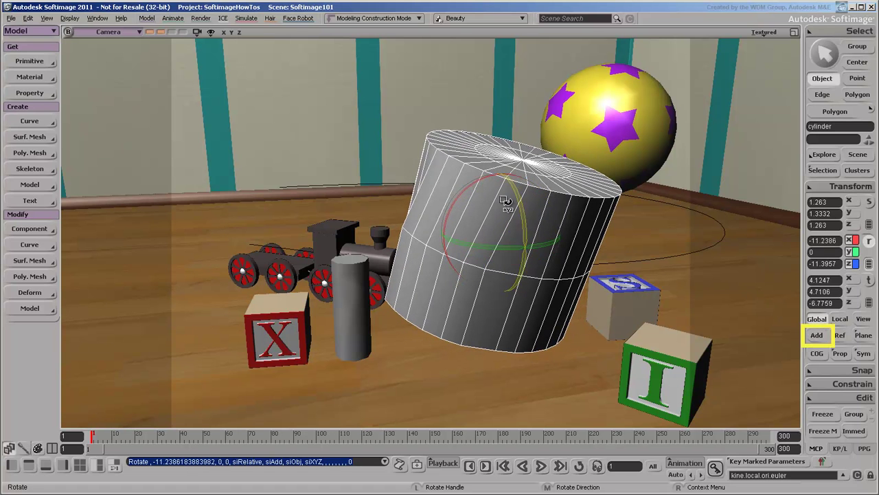
{"action": "left_click_drag", "start_coordinate": [490, 200], "coordinate": [488, 217]}
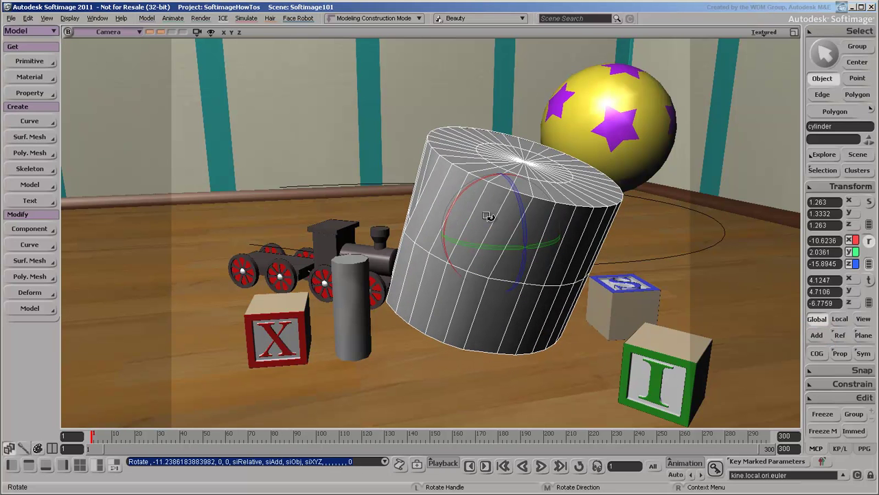
{"action": "mouse_move", "coordinate": [547, 192]}
{"action": "left_mouse_down"}
{"action": "mouse_move", "coordinate": [553, 197]}
{"action": "mouse_move", "coordinate": [543, 188]}
{"action": "left_mouse_up"}
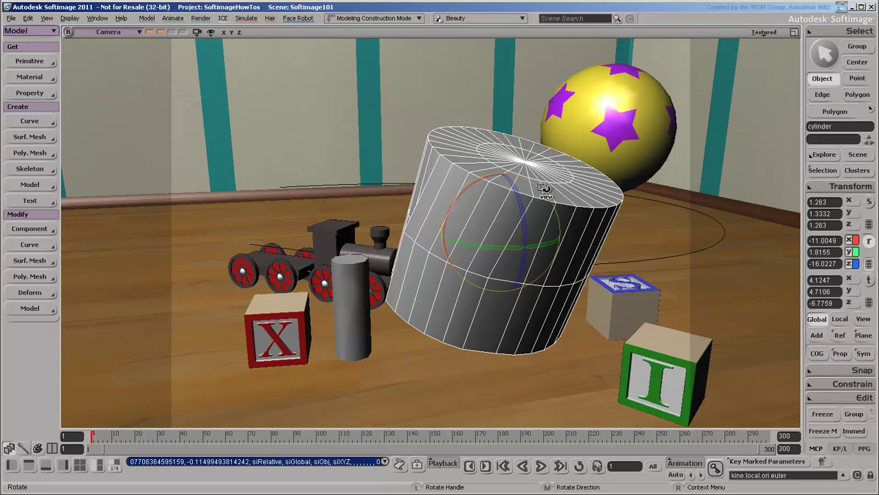
Step: Raise the cylinder slightly, then slide it along its tilted local Y axis
{"action": "key", "text": "v"}
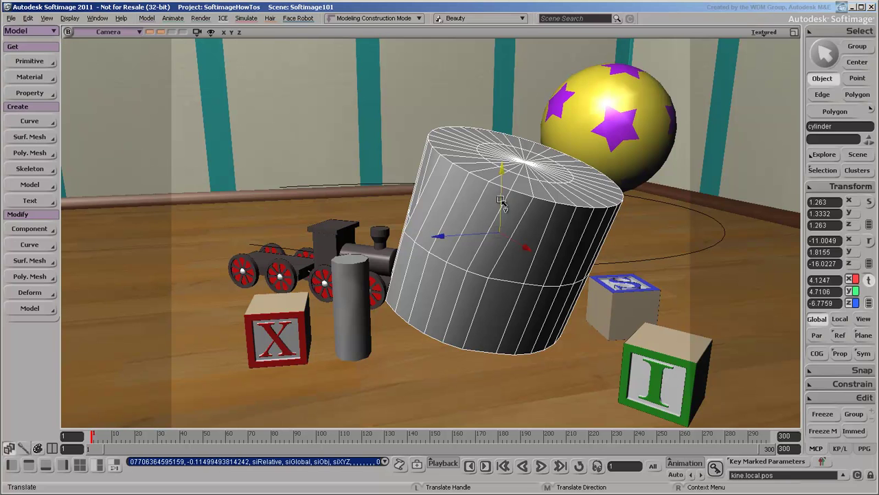
{"action": "mouse_move", "coordinate": [501, 201]}
{"action": "left_mouse_down"}
{"action": "mouse_move", "coordinate": [501, 191]}
{"action": "mouse_move", "coordinate": [501, 199]}
{"action": "left_mouse_up"}
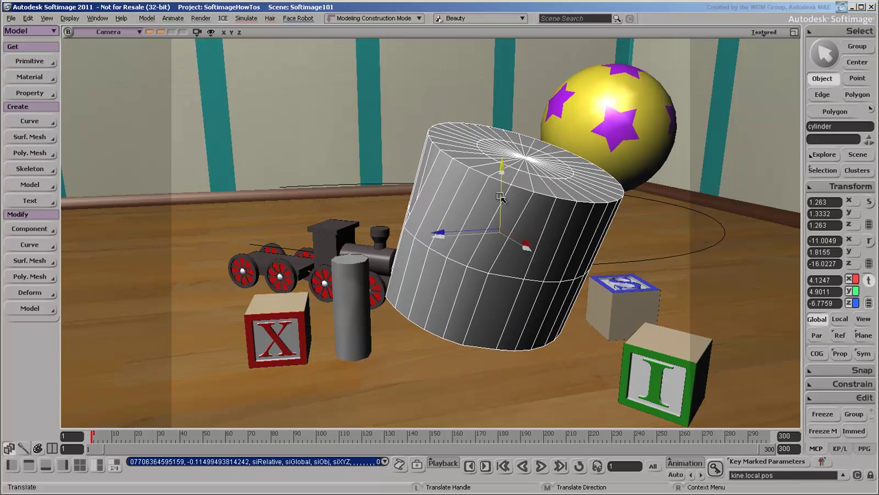
{"action": "left_click", "coordinate": [840, 318]}
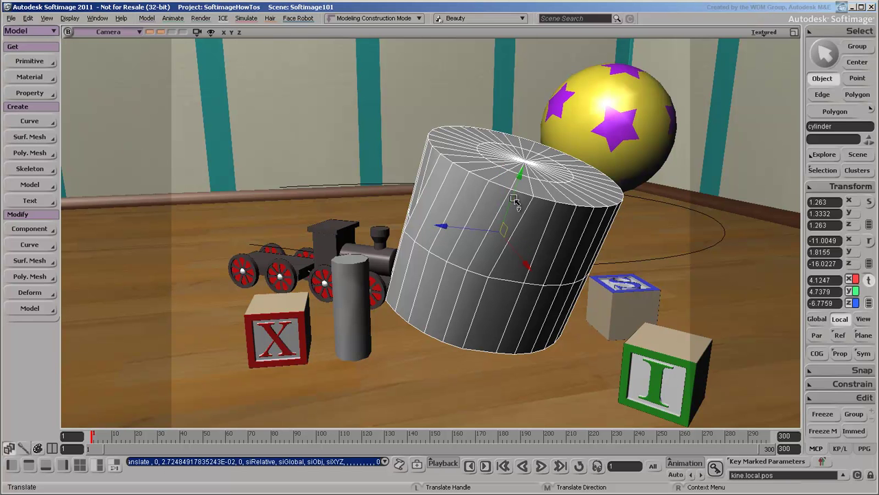
{"action": "mouse_move", "coordinate": [512, 199]}
{"action": "left_mouse_down"}
{"action": "mouse_move", "coordinate": [507, 208]}
{"action": "mouse_move", "coordinate": [519, 189]}
{"action": "left_mouse_up"}
Step: Cycle through Rotate, Scale, polygon selection and Translate, ending in object selection
{"action": "key", "text": "r"}
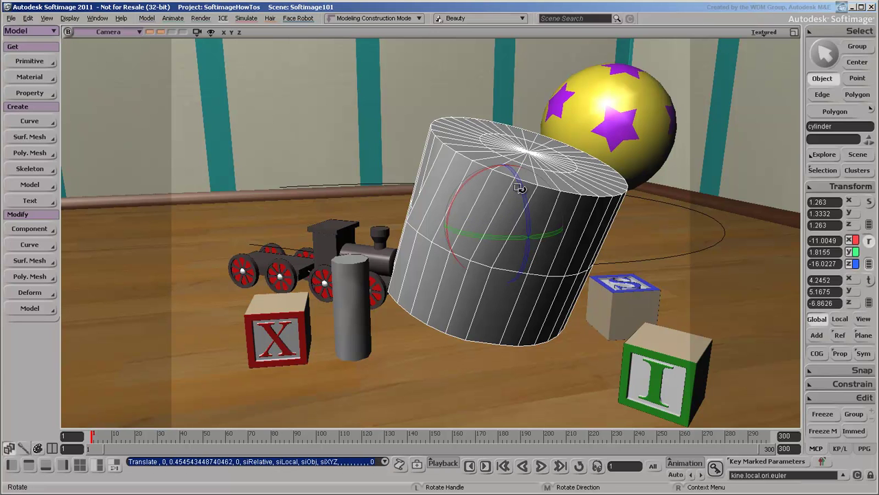
{"action": "key", "text": "x"}
{"action": "key", "text": "r"}
{"action": "key", "text": "u"}
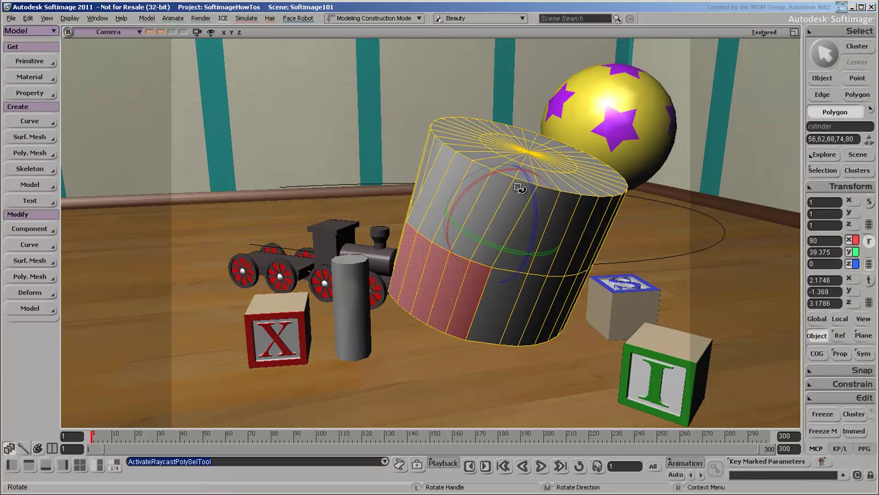
{"action": "key", "text": "v"}
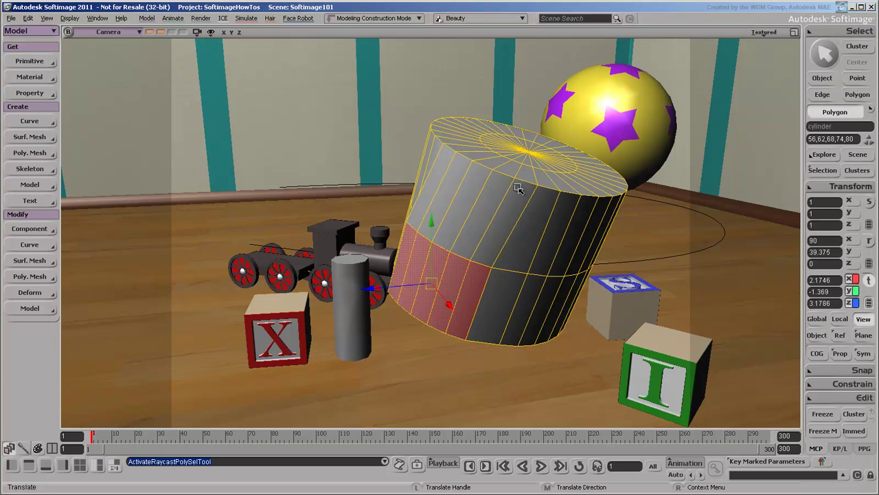
{"action": "key", "text": "space"}
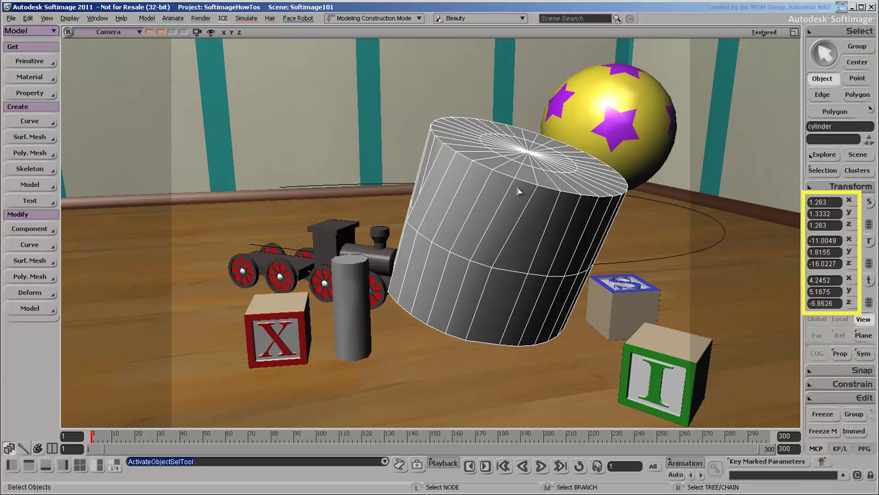
Step: Enter Translate X values of -1 then -2 to move the cylinder left
{"action": "left_click", "coordinate": [828, 279]}
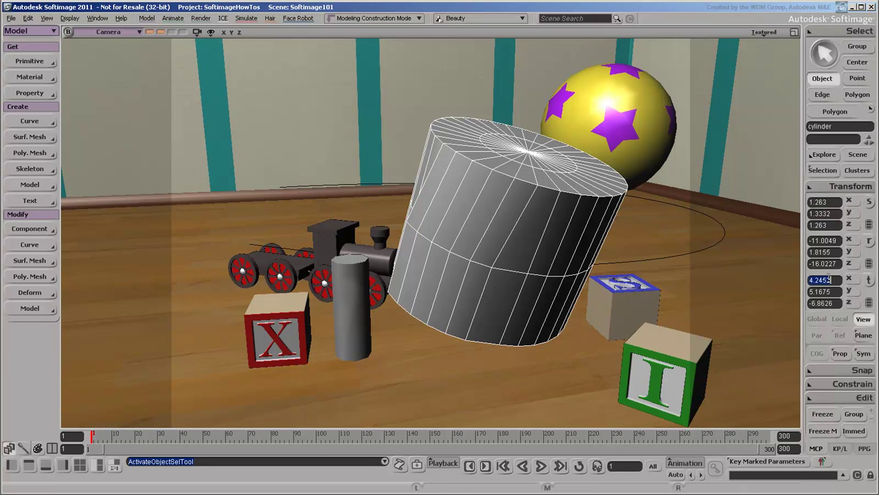
{"action": "type", "text": "-1"}
{"action": "key", "text": "Return"}
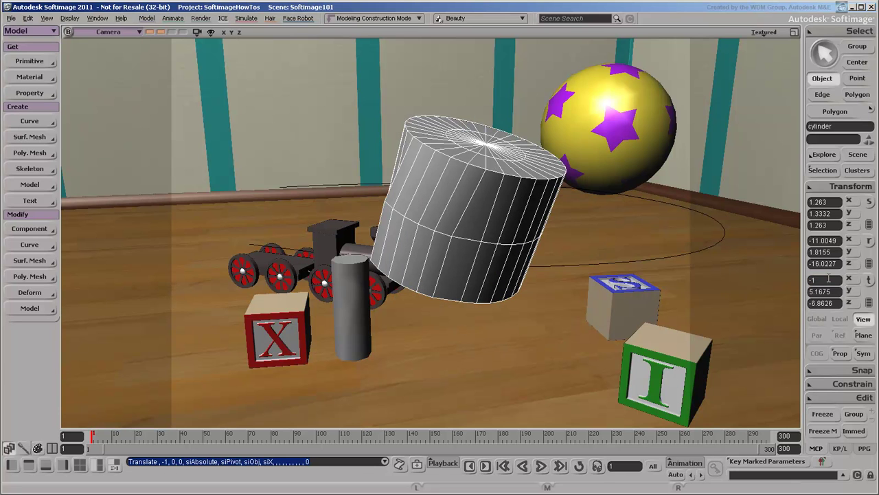
{"action": "left_click", "coordinate": [829, 278]}
{"action": "type", "text": "-2"}
{"action": "key", "text": "Return"}
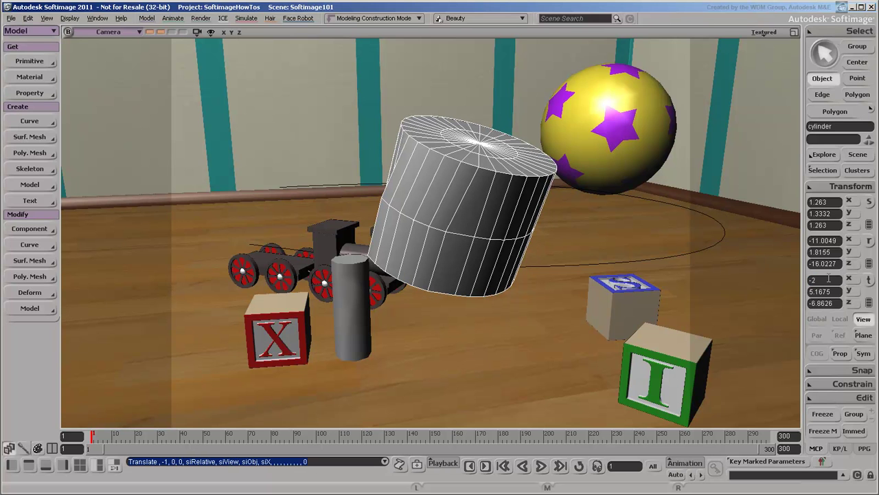
Step: Try Translate X of 3 and 2, settle on 1, then enter 360/8 in Rotate X
{"action": "left_click", "coordinate": [828, 278]}
{"action": "type", "text": "3+"}
{"action": "key", "text": "Return"}
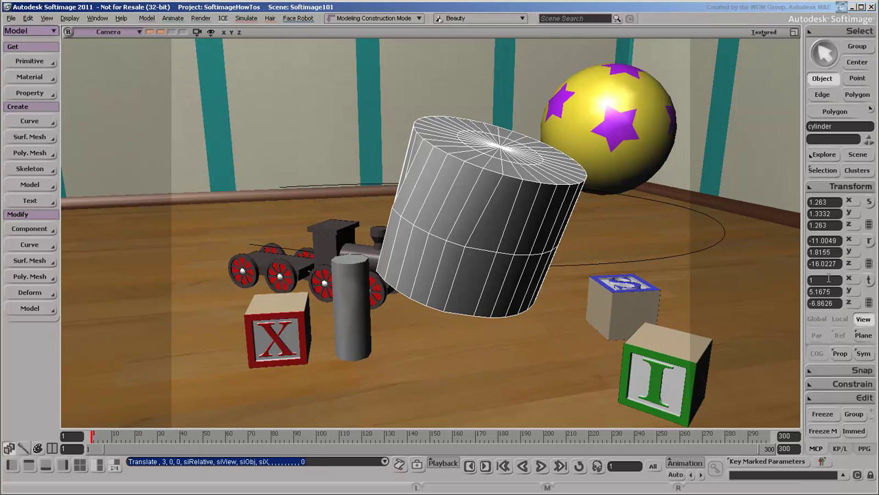
{"action": "type", "text": "2"}
{"action": "key", "text": "Return"}
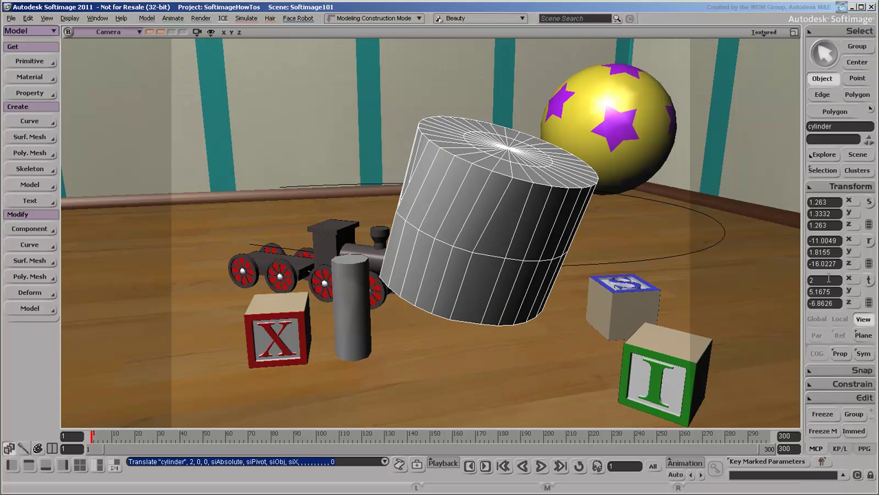
{"action": "left_click", "coordinate": [829, 278]}
{"action": "type", "text": "1"}
{"action": "key", "text": "Return"}
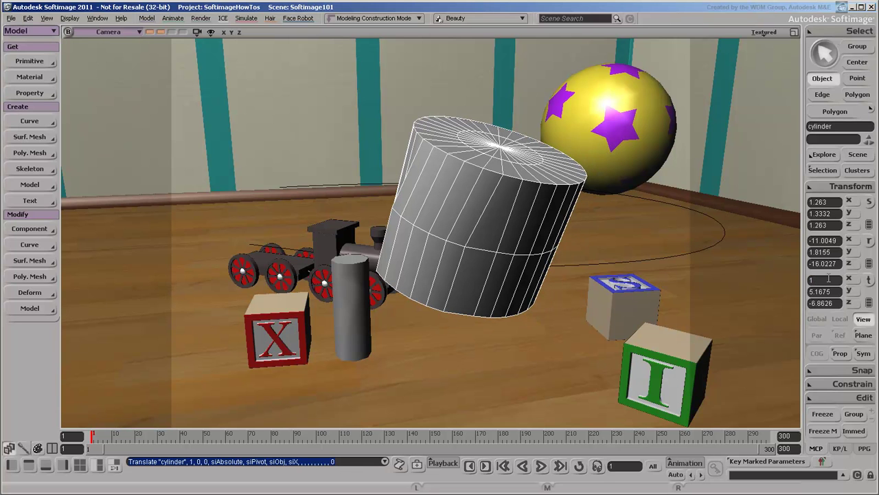
{"action": "left_click", "coordinate": [830, 240]}
{"action": "type", "text": "3"}
{"action": "type", "text": "60/"}
{"action": "type", "text": "8"}
{"action": "key", "text": "Return"}
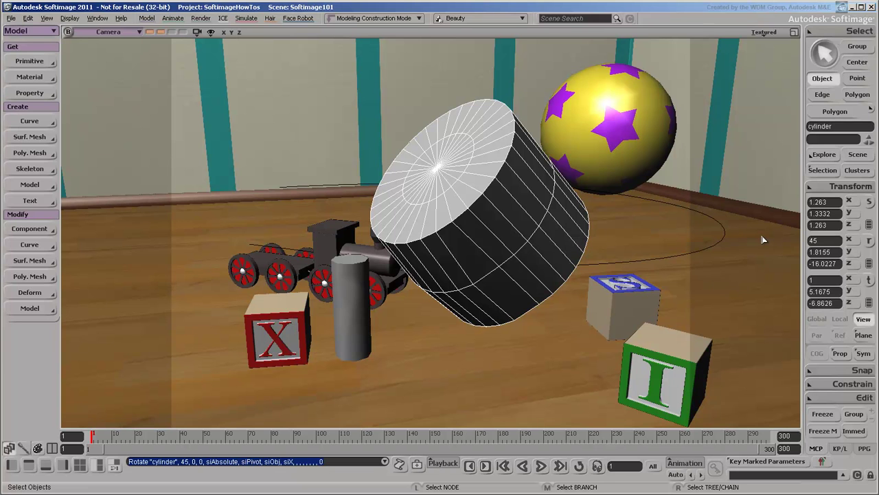
Step: Set Preferences > Tools > Transform 'Click Outside Manipulator' to Select Tool and close preferences
{"action": "left_click", "coordinate": [12, 19]}
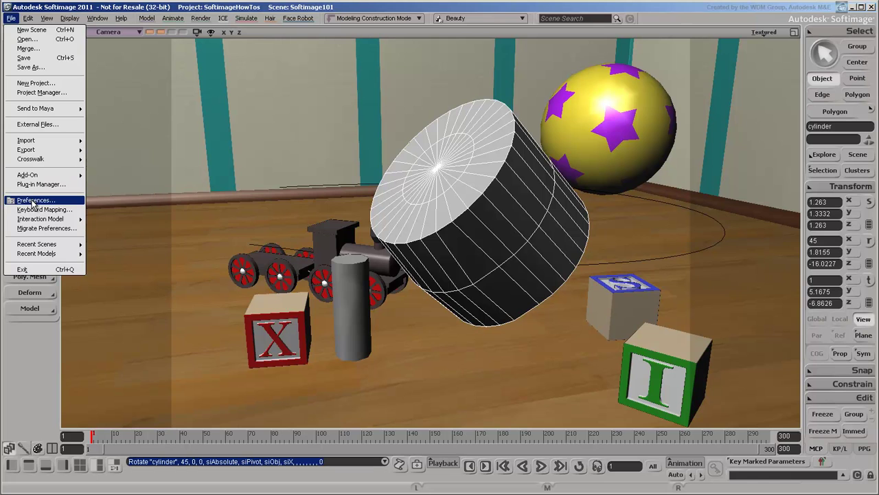
{"action": "left_click", "coordinate": [32, 201]}
{"action": "left_click", "coordinate": [76, 127]}
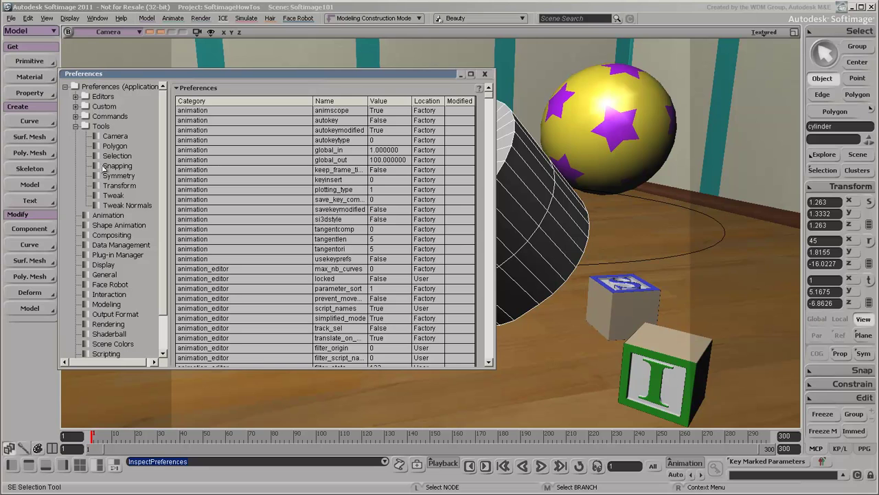
{"action": "left_click", "coordinate": [119, 187]}
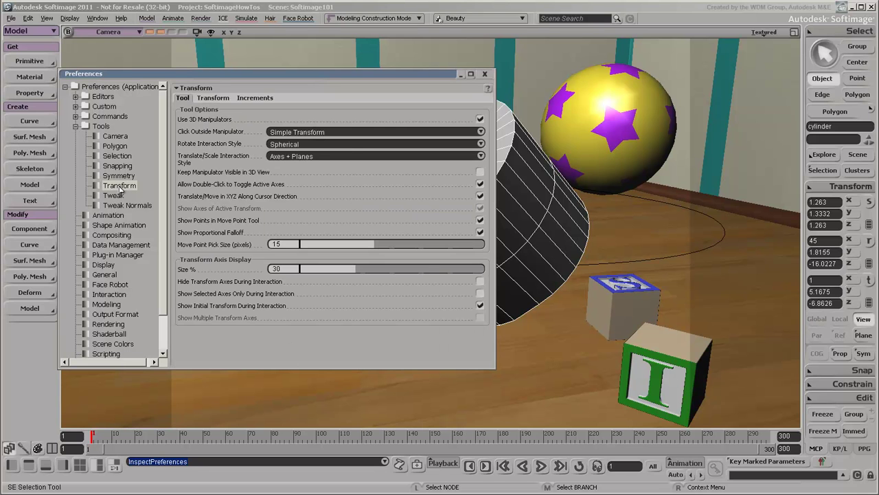
{"action": "left_click", "coordinate": [481, 132]}
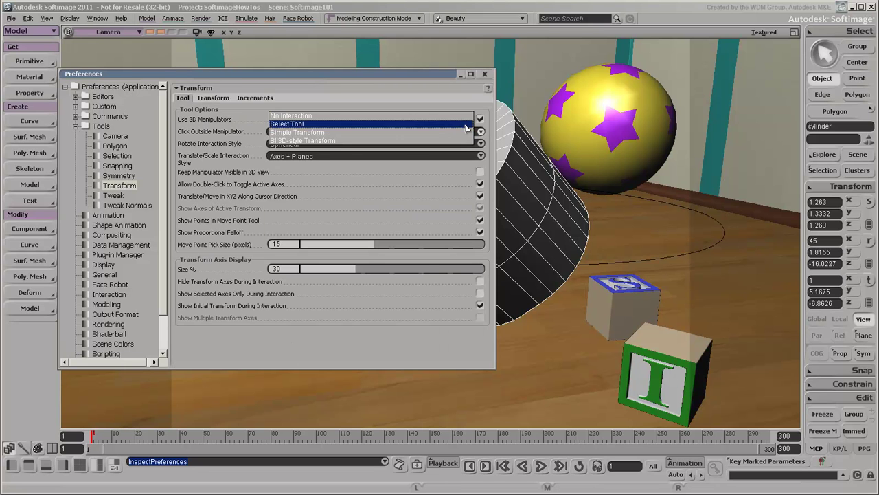
{"action": "left_click", "coordinate": [466, 128]}
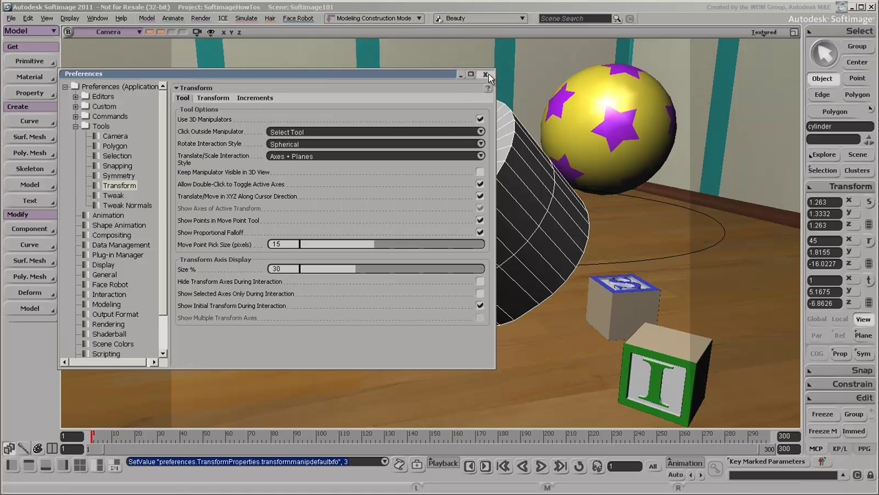
{"action": "left_click", "coordinate": [484, 73]}
Step: Move the small grey cylinder upward, then reselect the large cylinder and nudge it slightly
{"action": "key", "text": "v"}
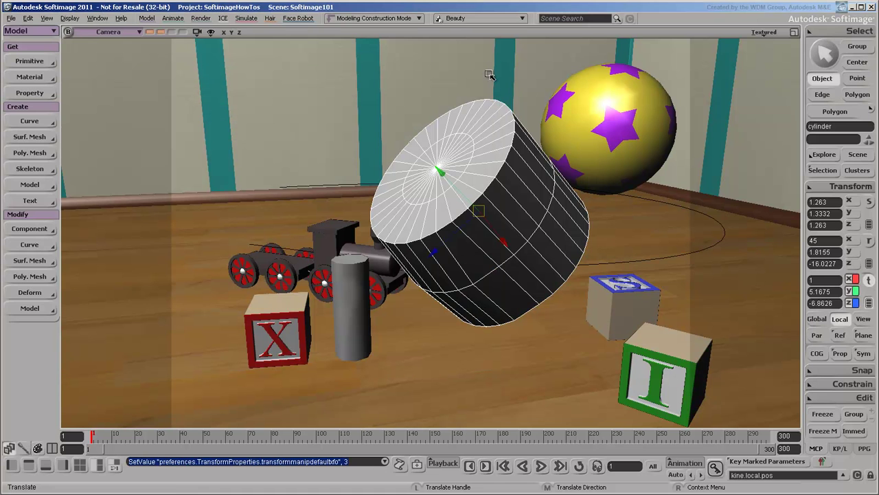
{"action": "left_click", "coordinate": [353, 295]}
{"action": "left_click_drag", "start_coordinate": [353, 295], "coordinate": [354, 270]}
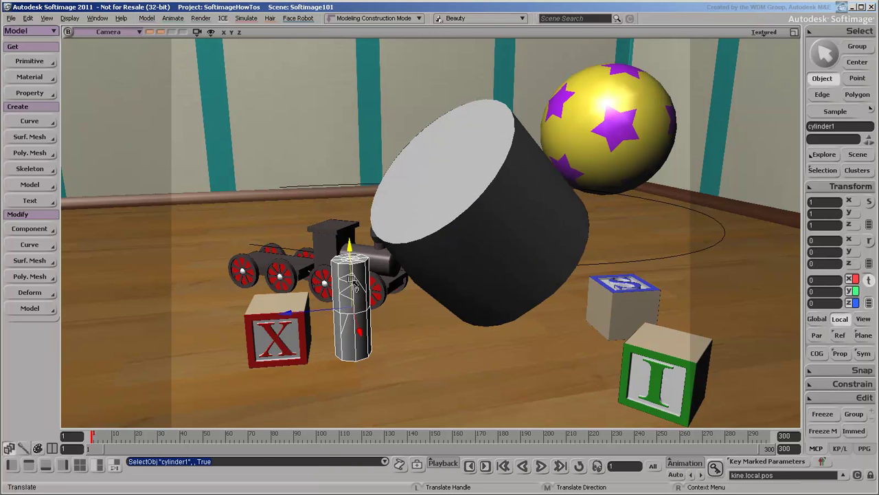
{"action": "left_click", "coordinate": [467, 234]}
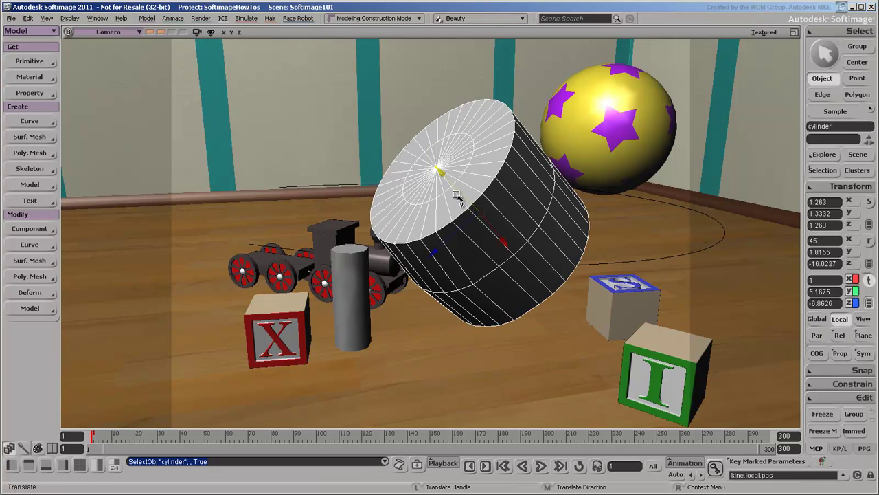
{"action": "left_click_drag", "start_coordinate": [472, 206], "coordinate": [459, 197]}
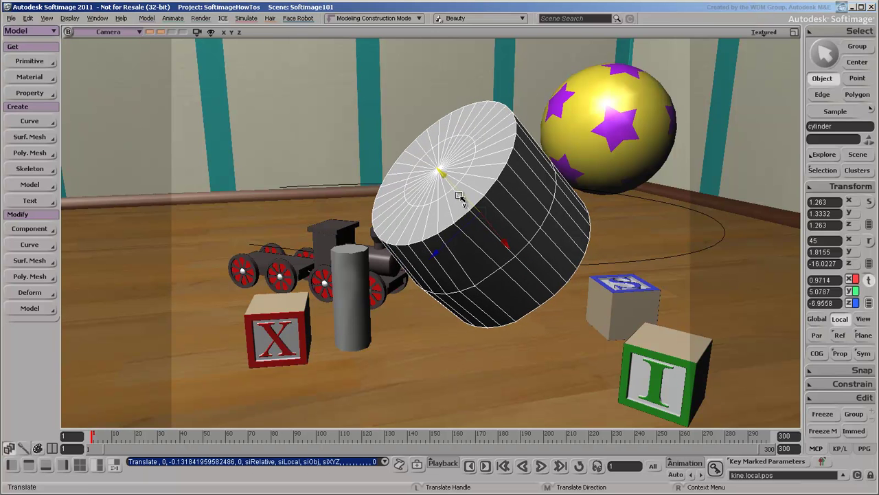